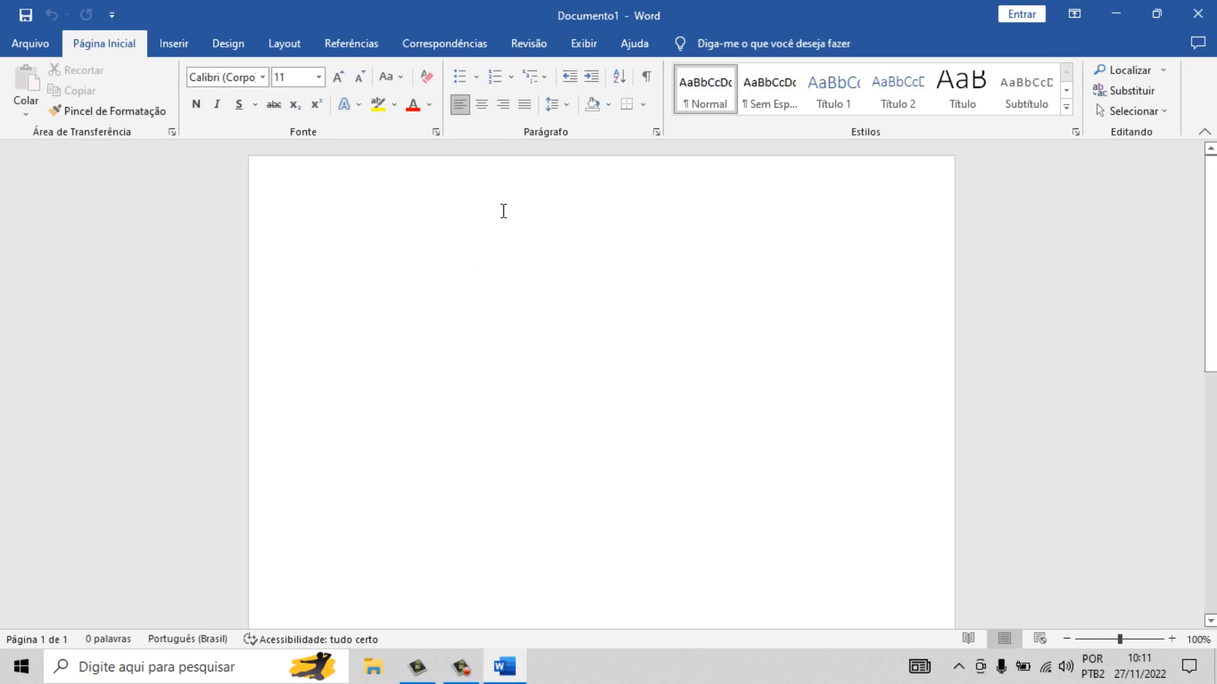
Examine the page setup margins and preview the landscape and portrait orientations, cancelling without applying any change
{"action": "left_click", "coordinate": [287, 45]}
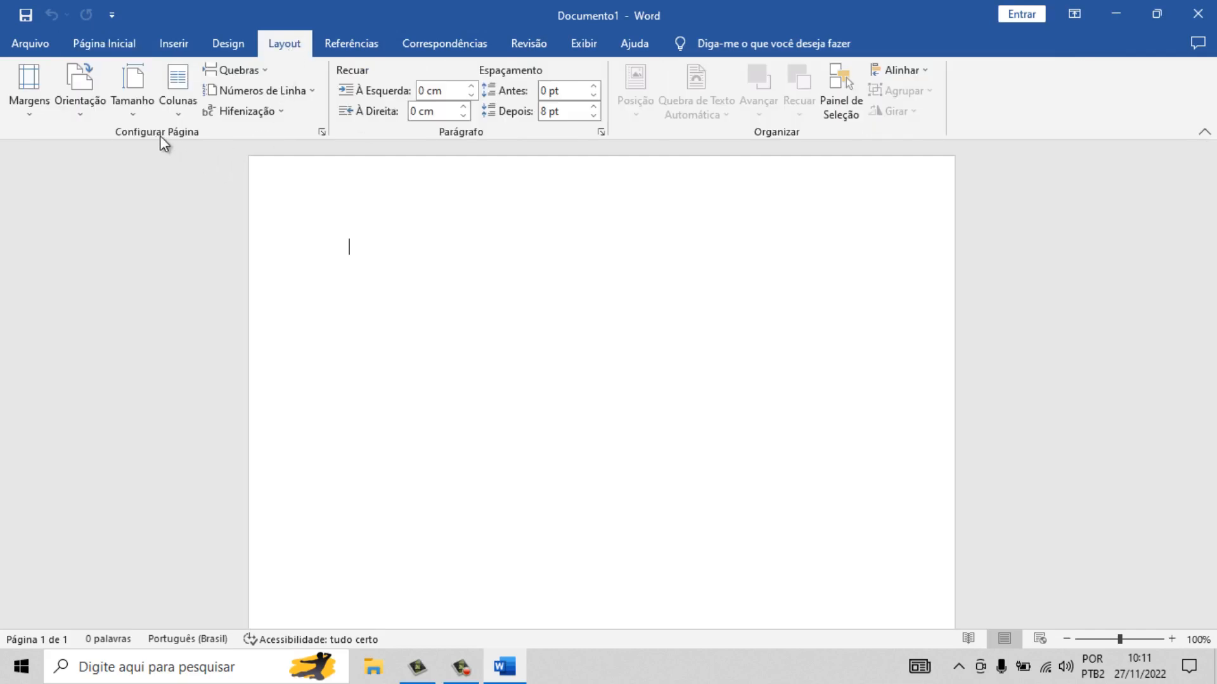
{"action": "left_click", "coordinate": [322, 131]}
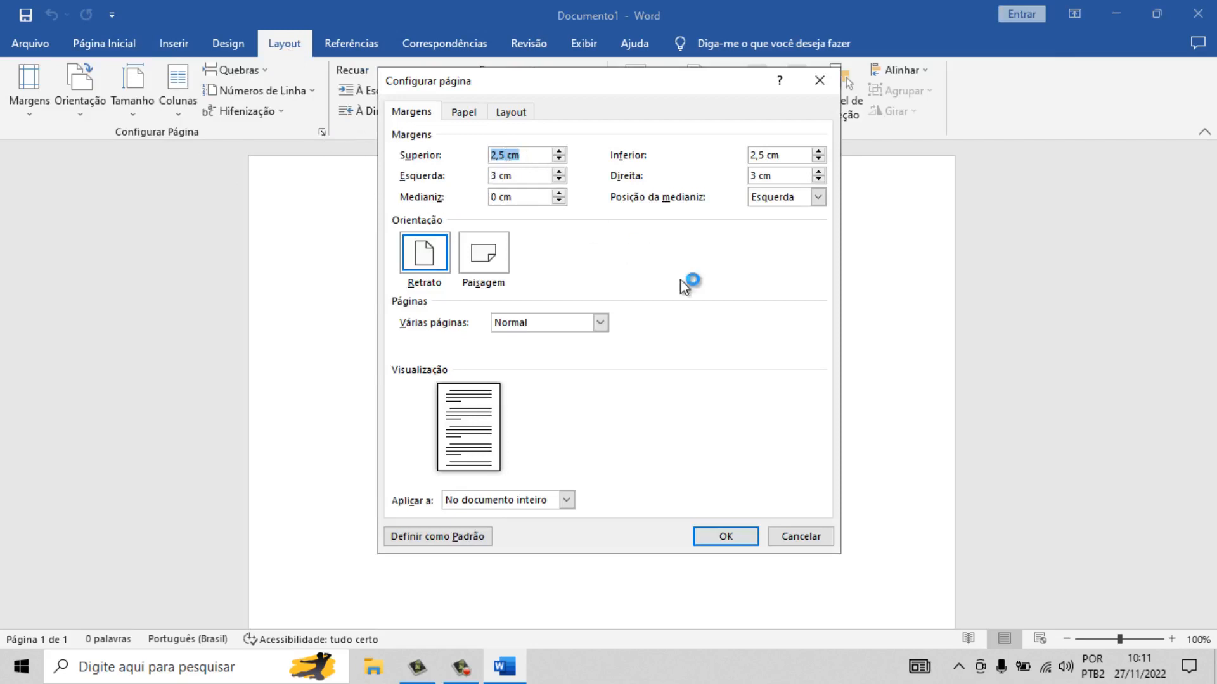
{"action": "left_click", "coordinate": [816, 537]}
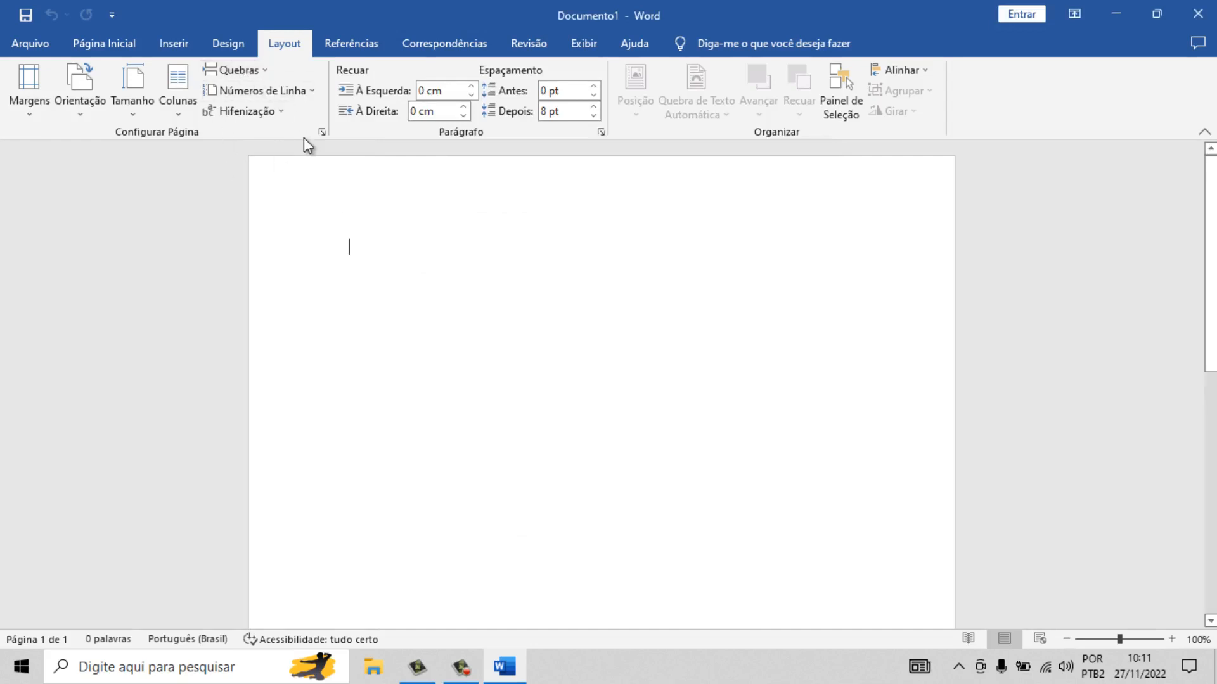
{"action": "left_click", "coordinate": [321, 131]}
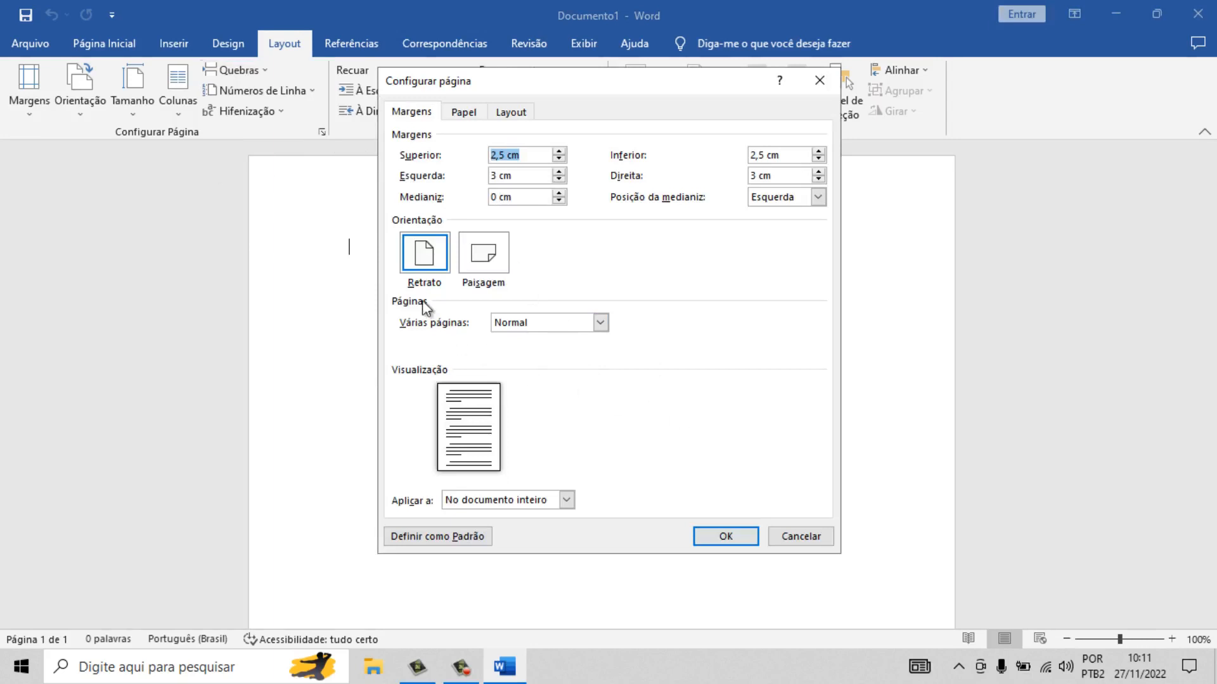
{"action": "left_click", "coordinate": [434, 255]}
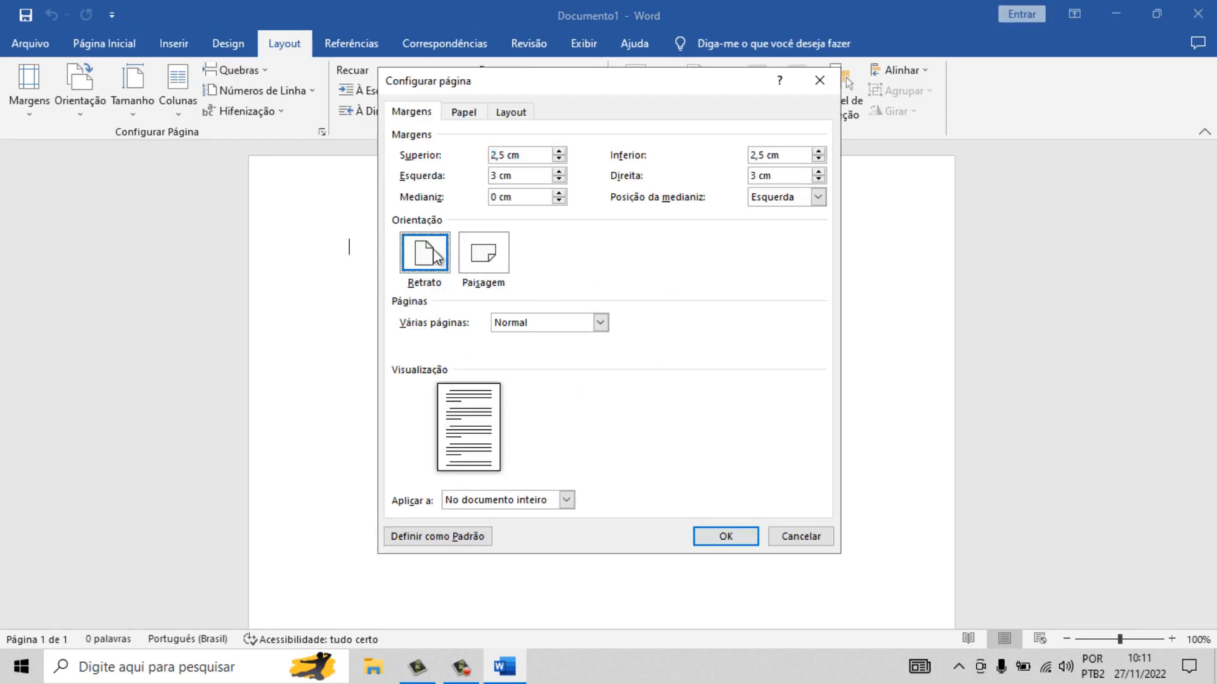
{"action": "left_click", "coordinate": [493, 259]}
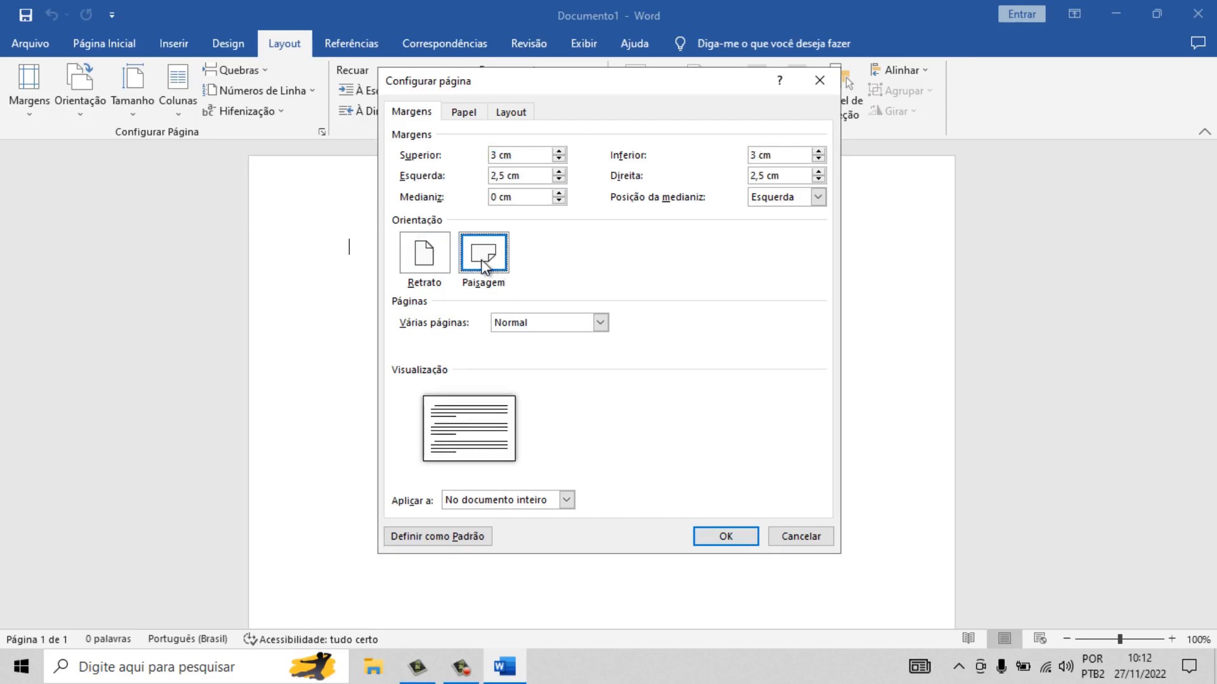
{"action": "left_click", "coordinate": [429, 270]}
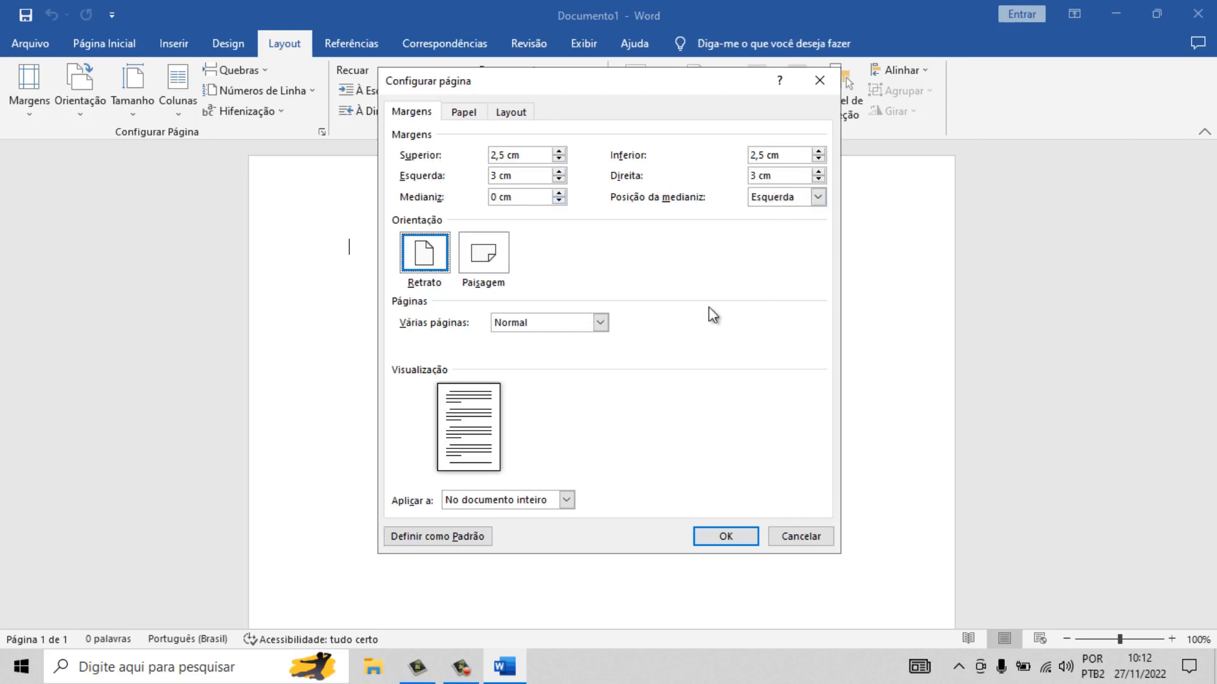
{"action": "left_click", "coordinate": [792, 539]}
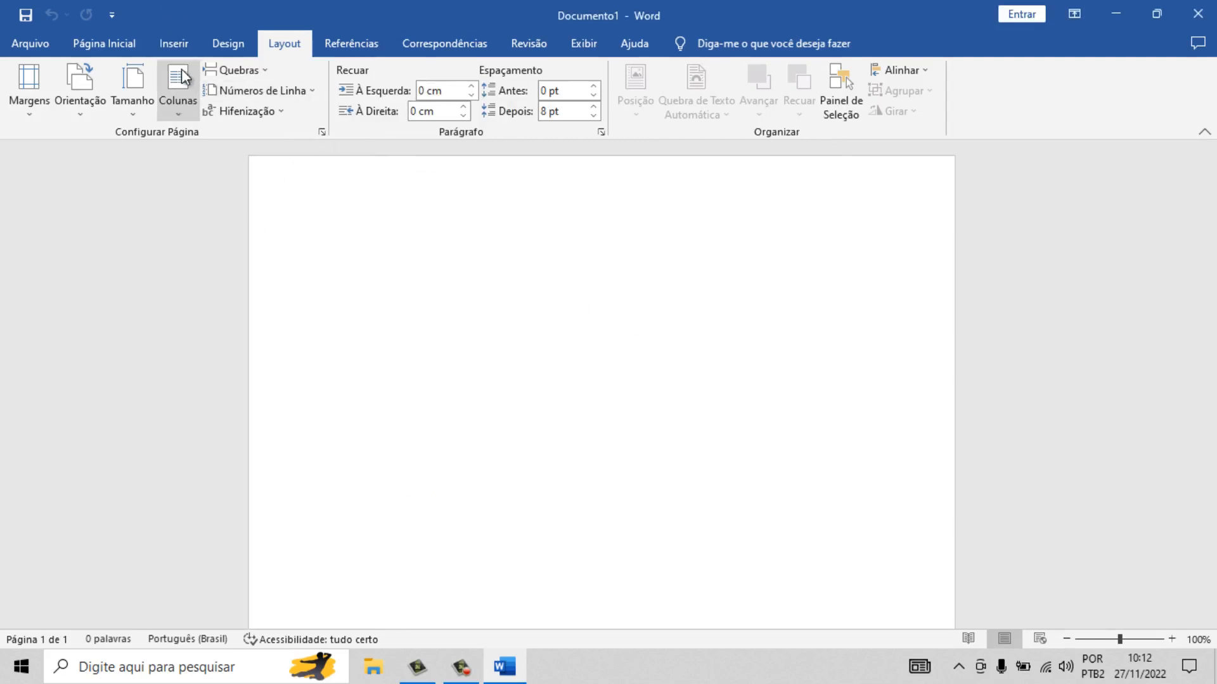
Centre the empty paragraph and start inserting a picture from this device
{"action": "left_click", "coordinate": [129, 45]}
{"action": "left_click", "coordinate": [481, 104]}
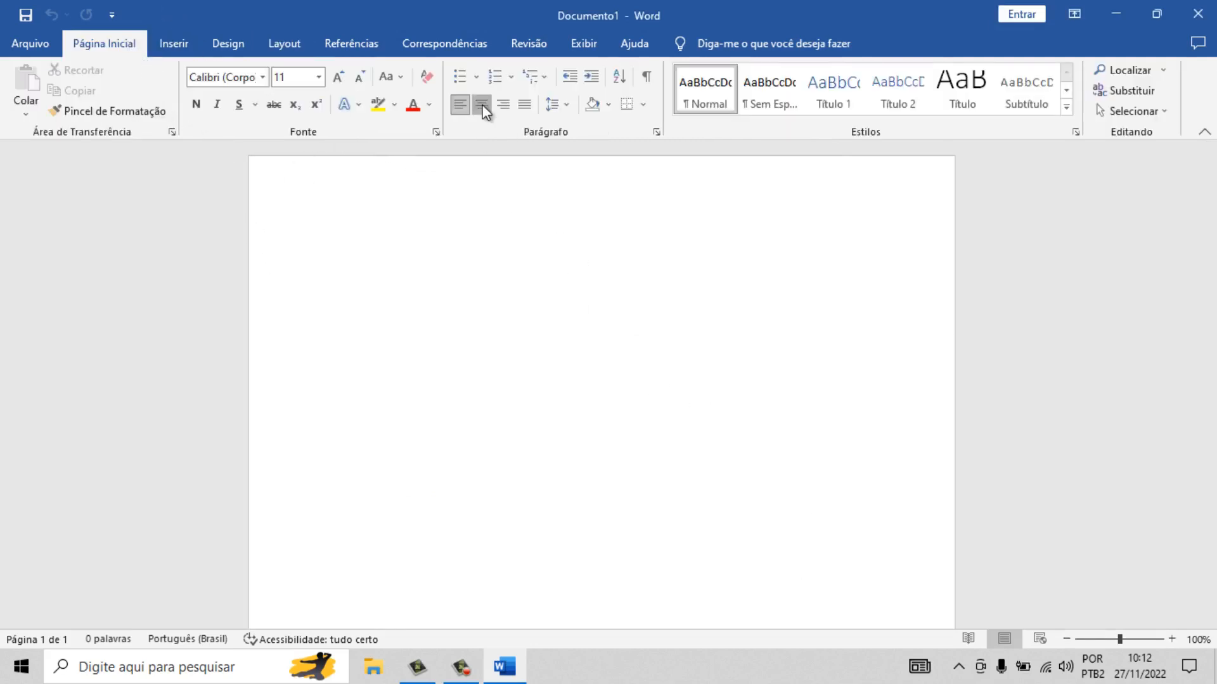
{"action": "left_click", "coordinate": [181, 41]}
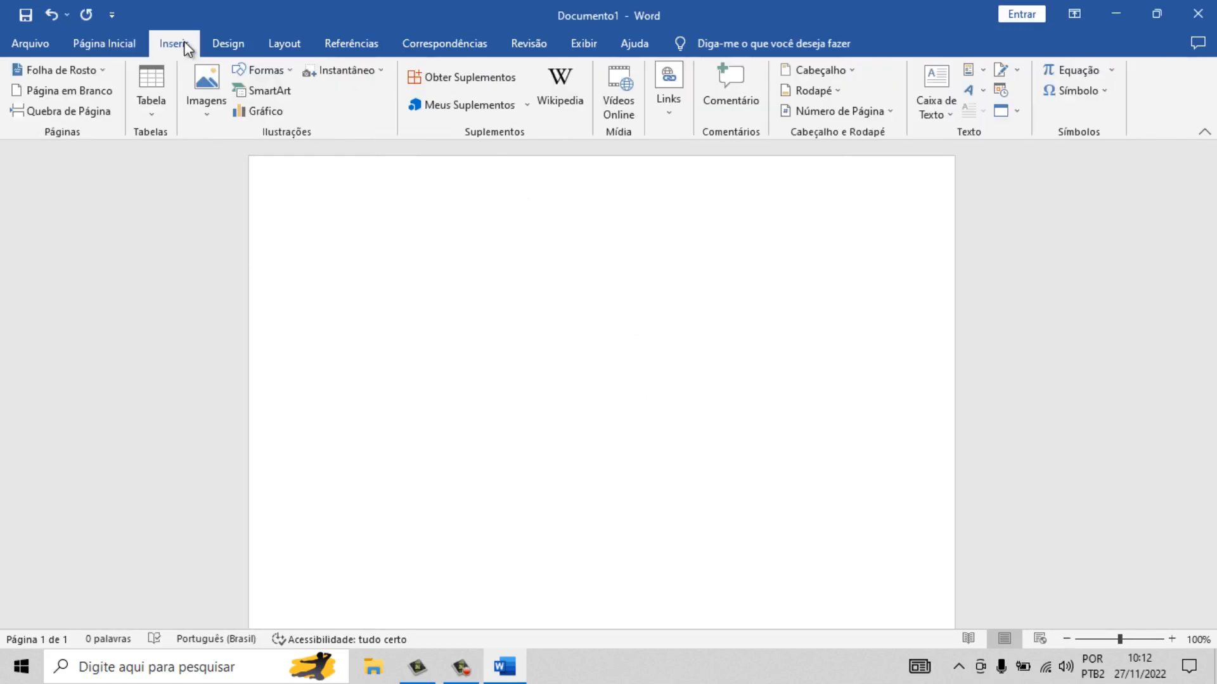
{"action": "left_click", "coordinate": [212, 108]}
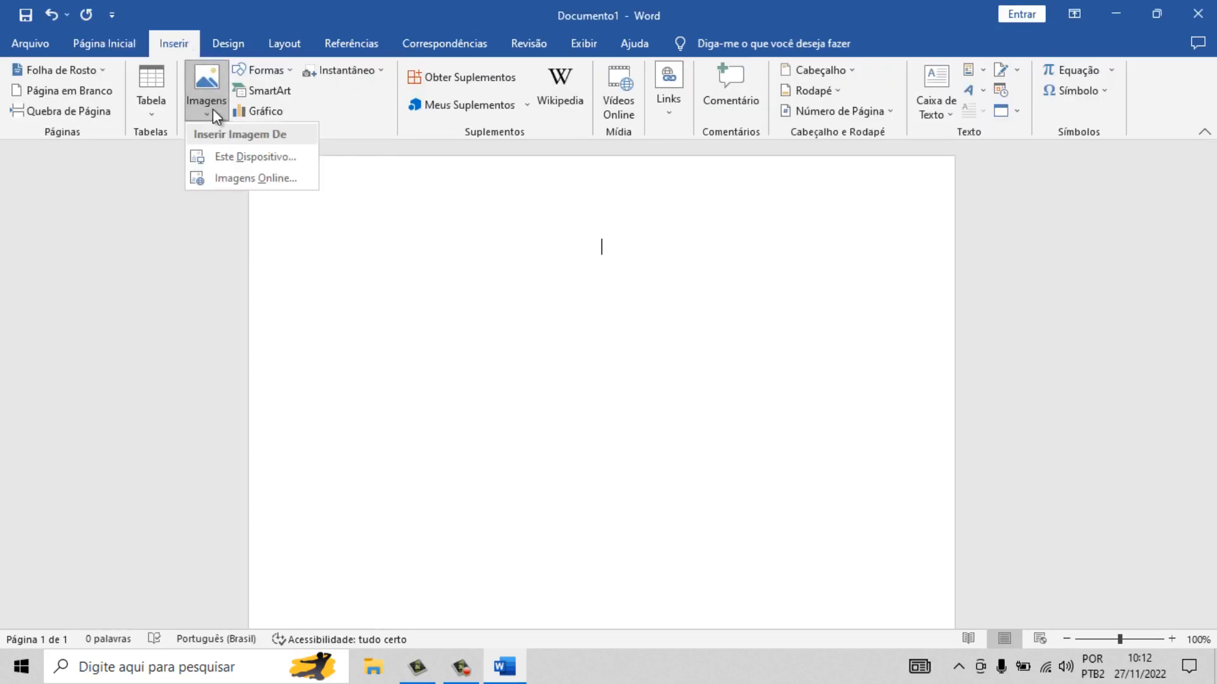
{"action": "left_click", "coordinate": [251, 158]}
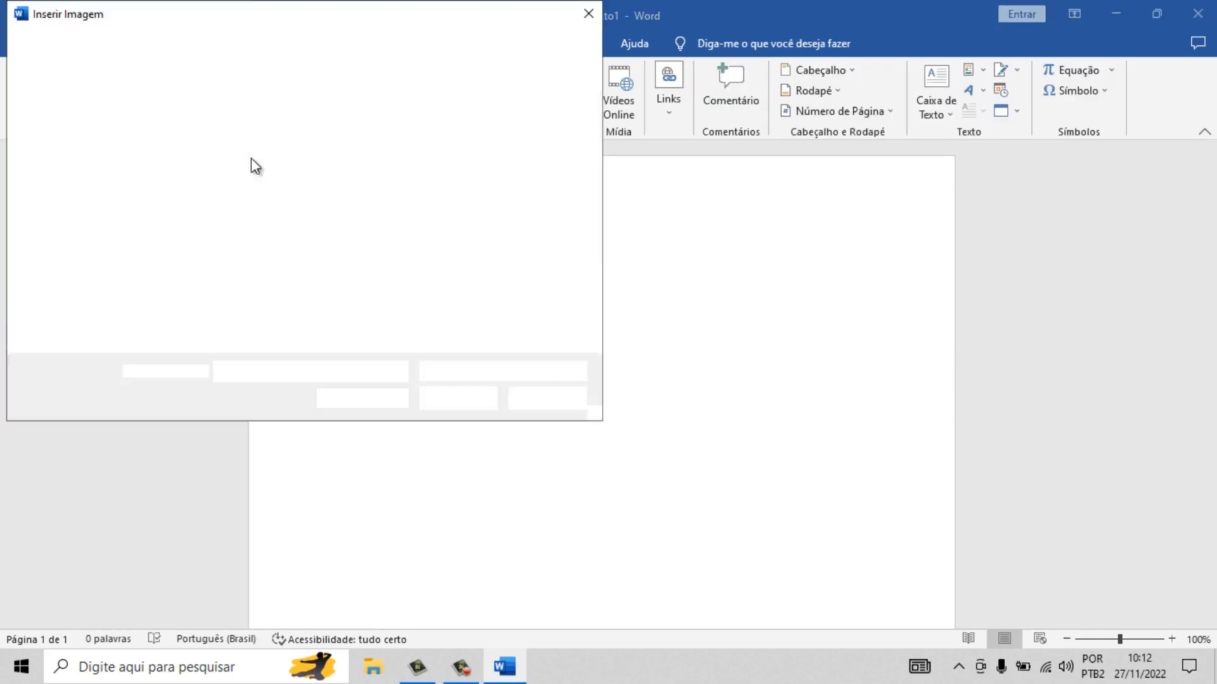
Browse to the RAMOS INFORMÁTICA (D:) drive to look for the picture
{"action": "left_click", "coordinate": [105, 320]}
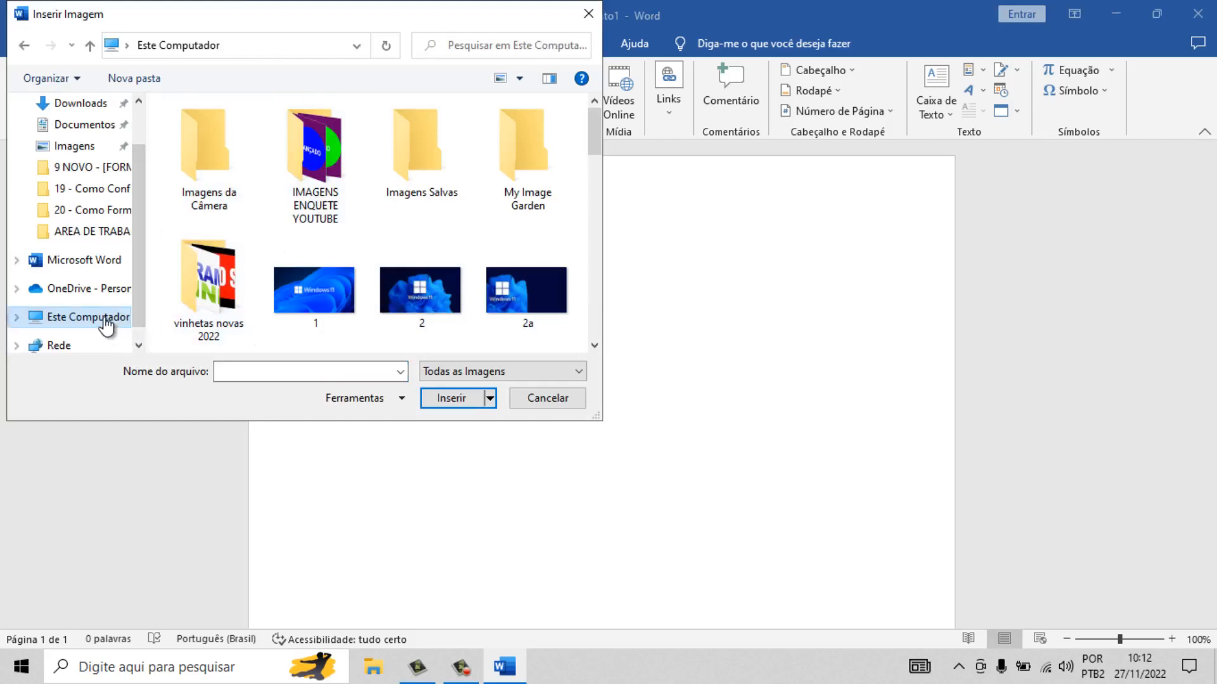
{"action": "left_click_drag", "start_coordinate": [593, 135], "coordinate": [597, 261]}
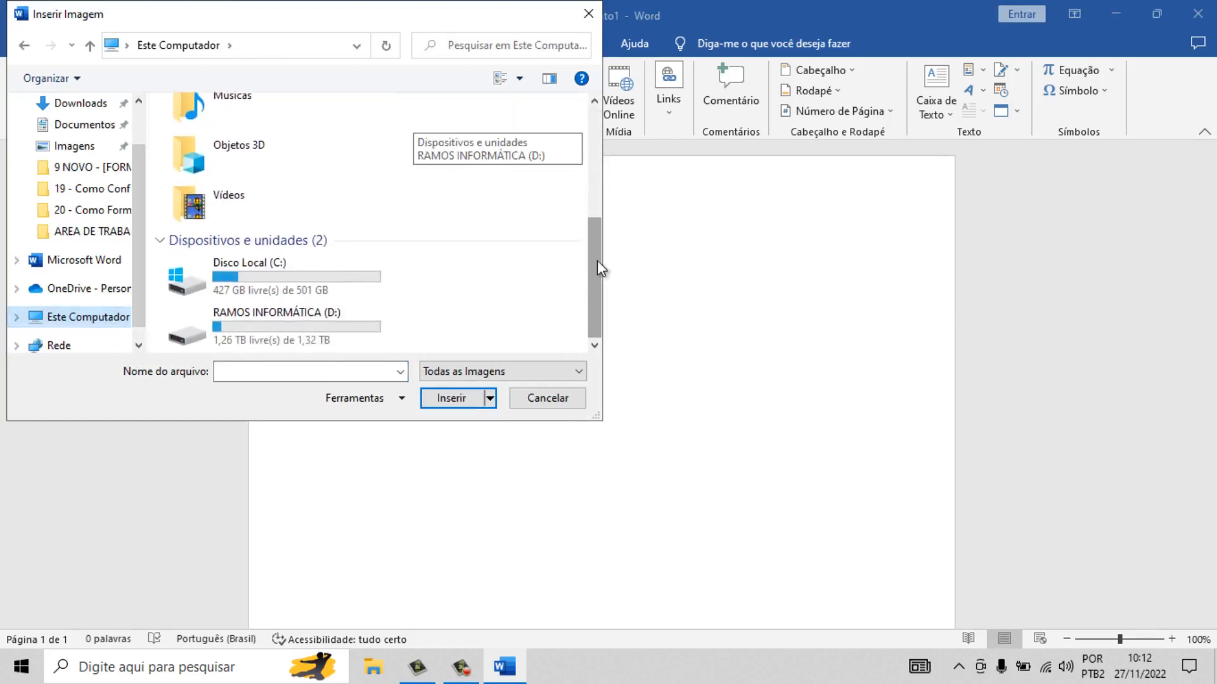
{"action": "left_click", "coordinate": [325, 322]}
{"action": "double_click", "coordinate": [325, 321]}
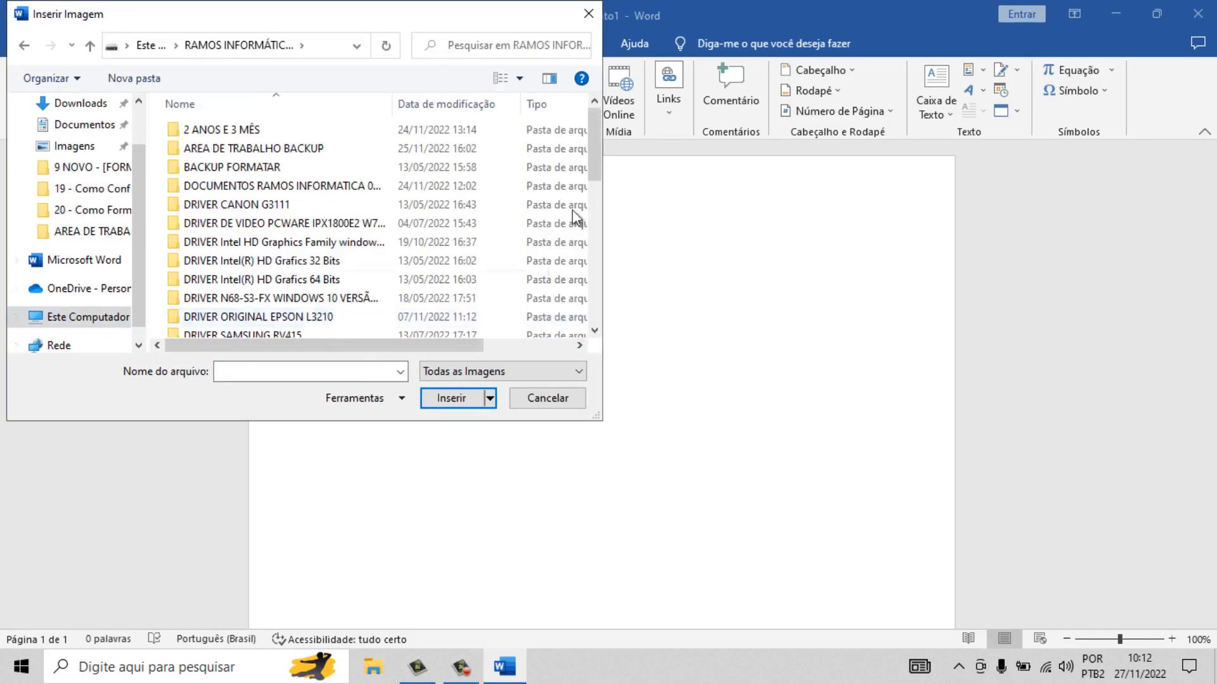
Insert the photo of the pointing man in the grey and white STRESS T-shirt from the IMAGEM RAMOS folder
{"action": "left_click_drag", "start_coordinate": [596, 135], "coordinate": [598, 222]}
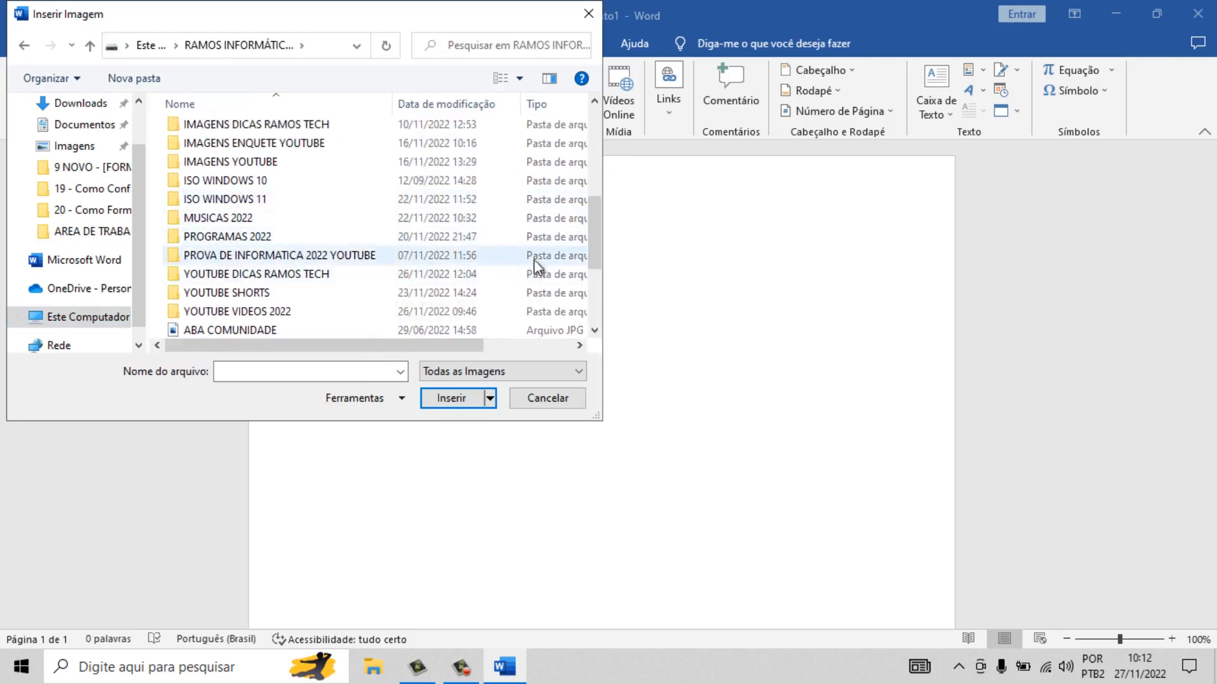
{"action": "left_click_drag", "start_coordinate": [597, 207], "coordinate": [597, 168]}
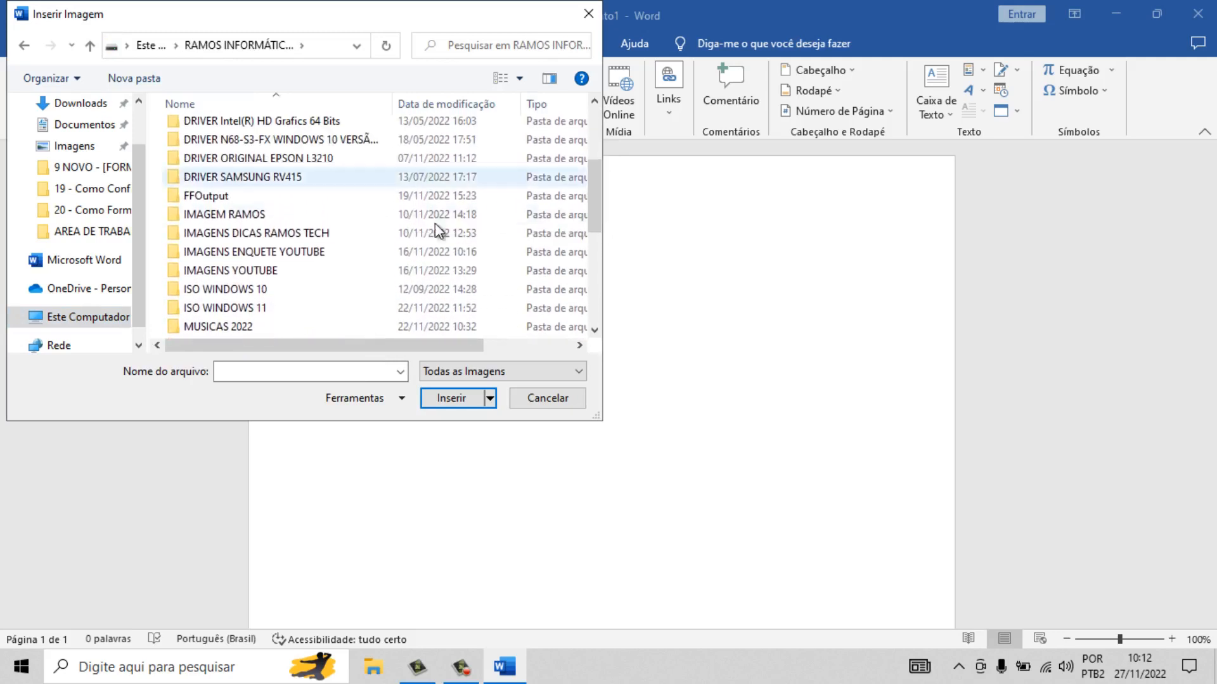
{"action": "left_click", "coordinate": [280, 215]}
{"action": "double_click", "coordinate": [280, 216]}
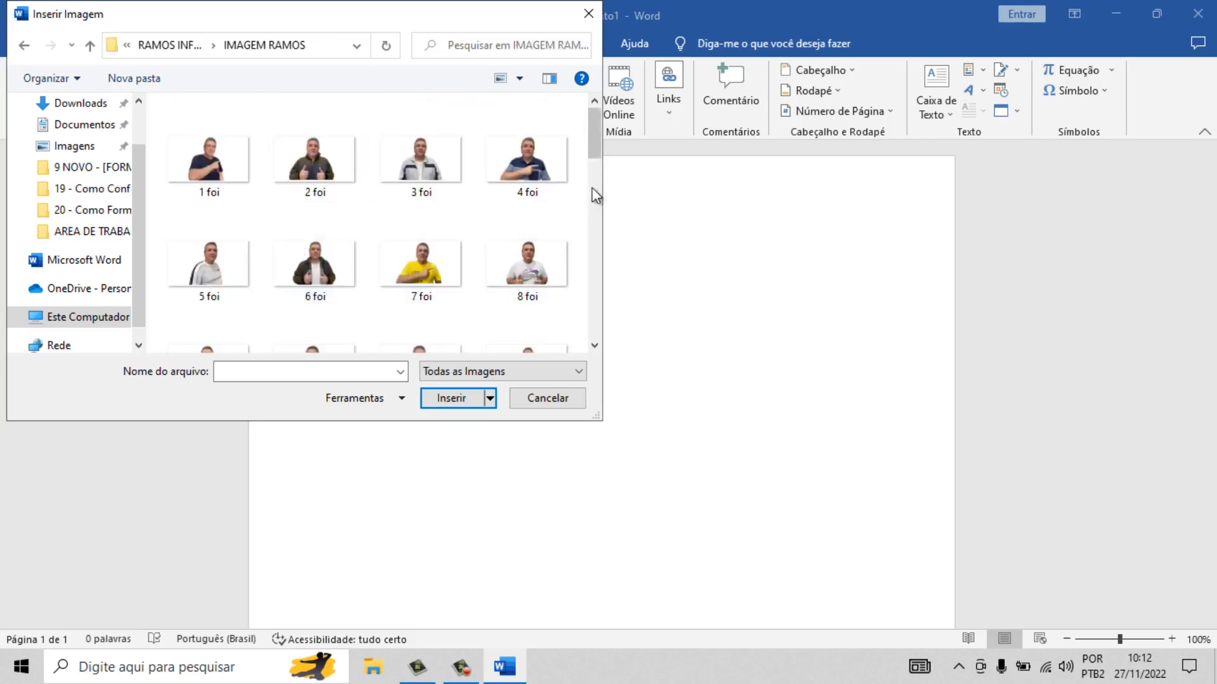
{"action": "left_click_drag", "start_coordinate": [595, 144], "coordinate": [600, 298]}
{"action": "double_click", "coordinate": [345, 282]}
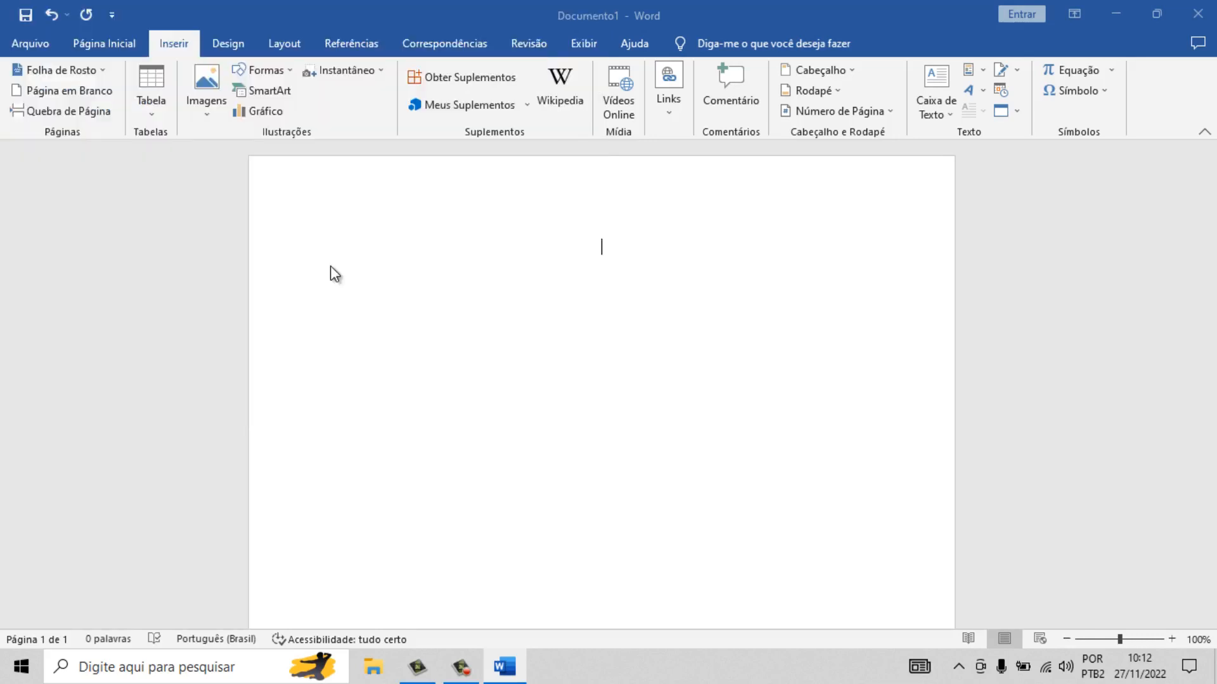
Shrink the inserted photo proportionally to about 9.23 cm high by 12.3 cm wide and deselect it
{"action": "scroll", "coordinate": [782, 463], "scroll_direction": "down", "scroll_amount": 1}
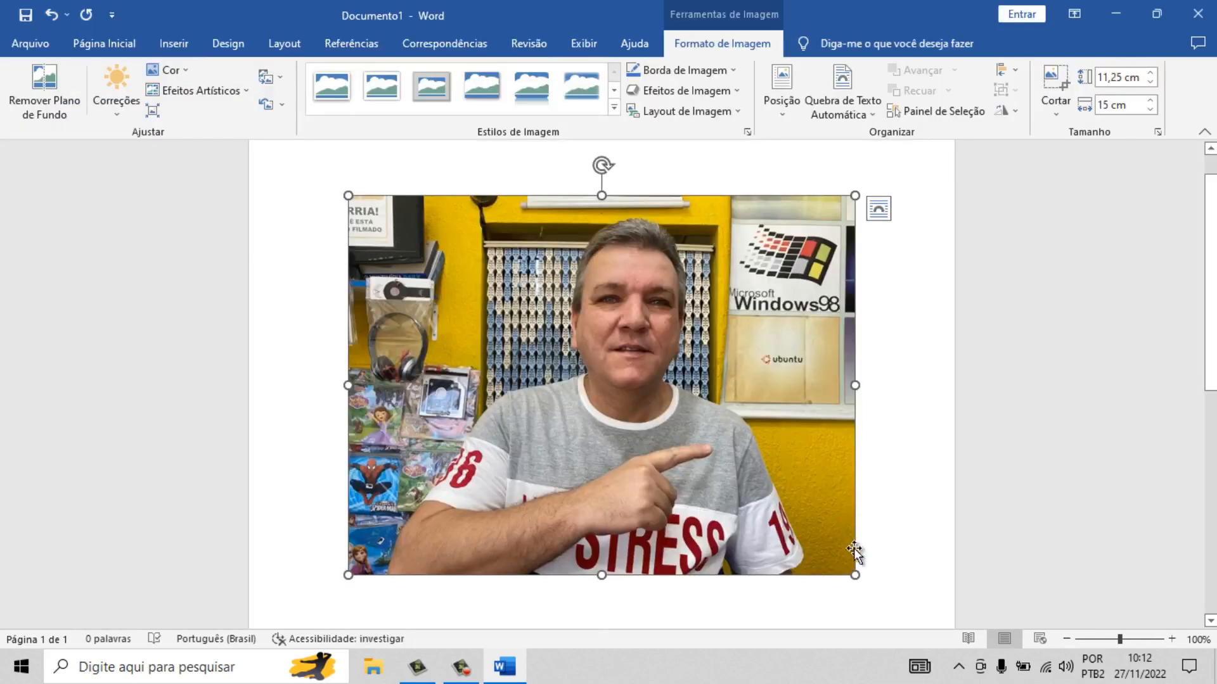
{"action": "left_click_drag", "start_coordinate": [855, 576], "coordinate": [764, 491]}
{"action": "scroll", "coordinate": [856, 478], "scroll_direction": "up", "scroll_amount": 1}
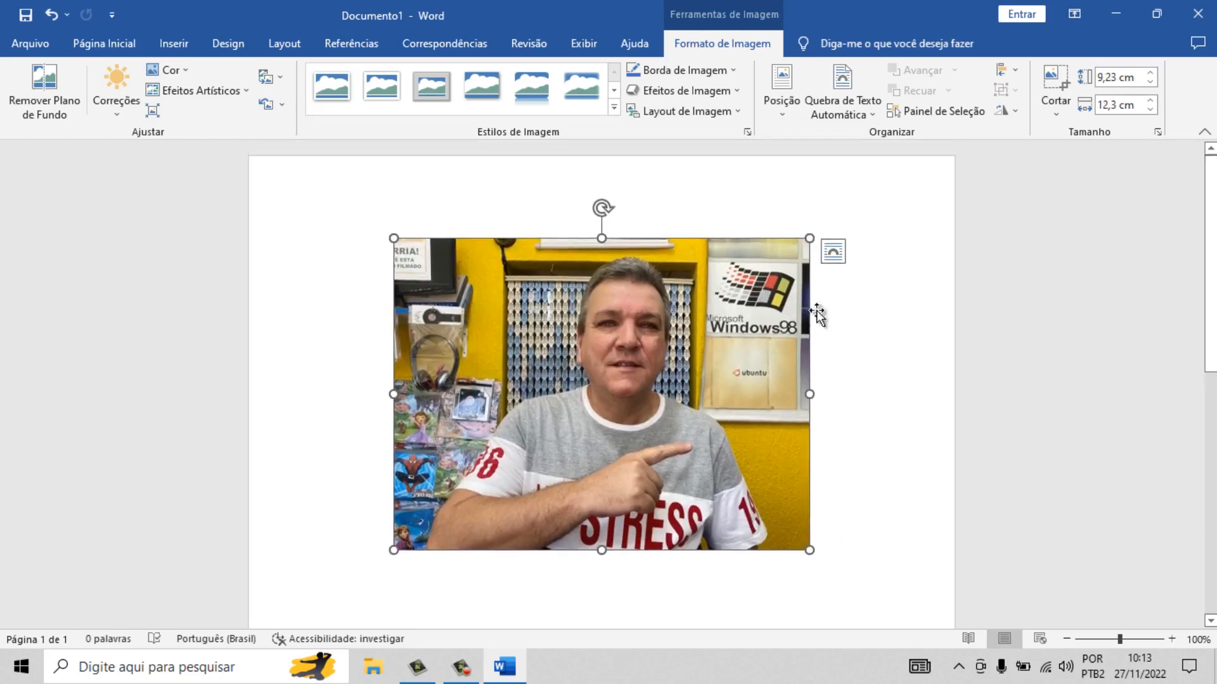
{"action": "left_click", "coordinate": [865, 326]}
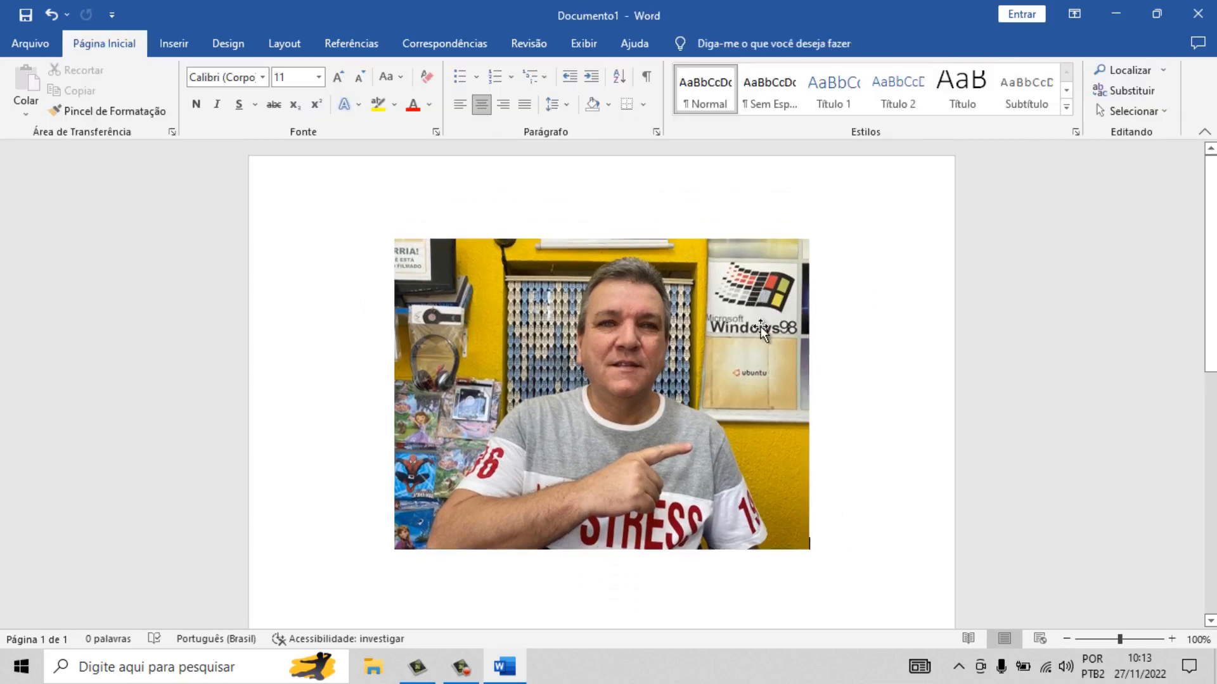
{"action": "left_click", "coordinate": [756, 326]}
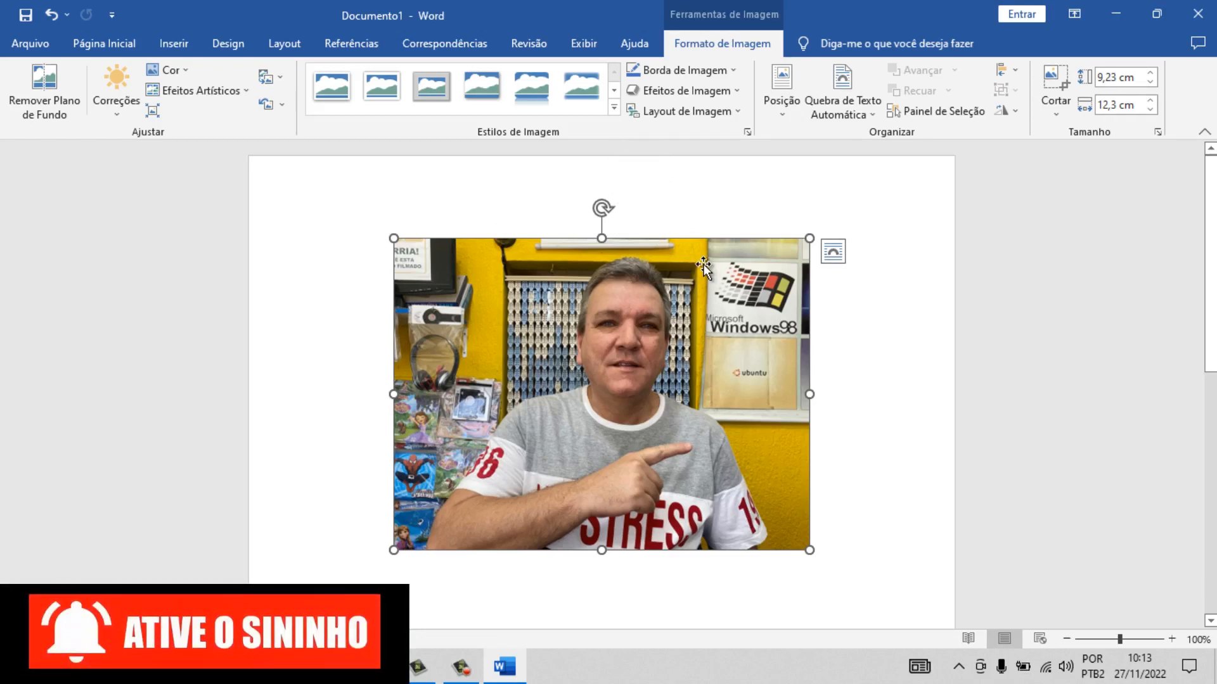
{"action": "left_click", "coordinate": [852, 372]}
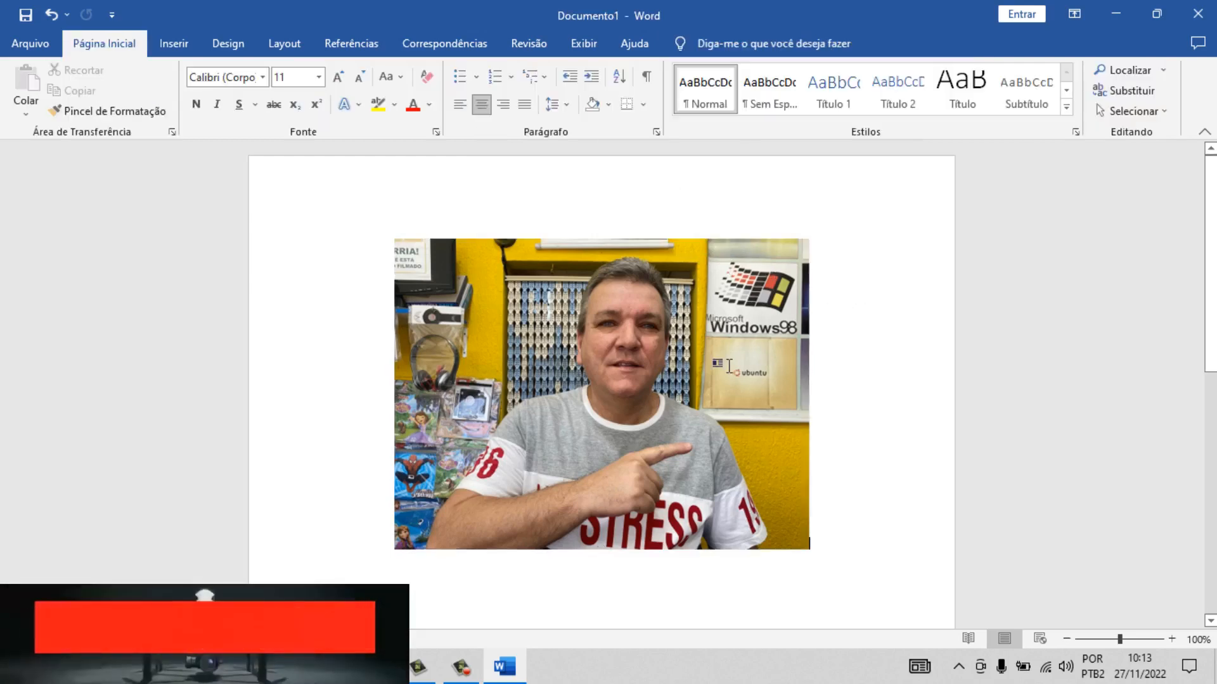
{"action": "left_click", "coordinate": [716, 243]}
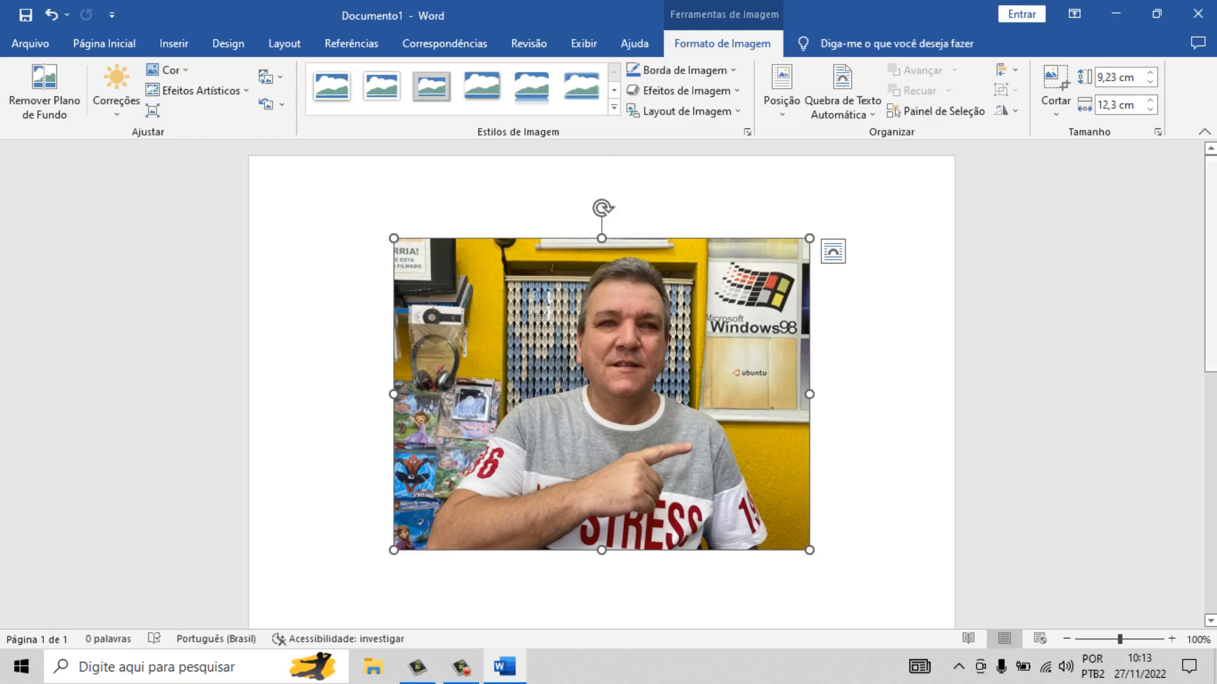
{"action": "mouse_move", "coordinate": [1211, 231]}
{"action": "left_mouse_down"}
{"action": "mouse_move", "coordinate": [1211, 473]}
{"action": "mouse_move", "coordinate": [1212, 231]}
{"action": "left_mouse_up"}
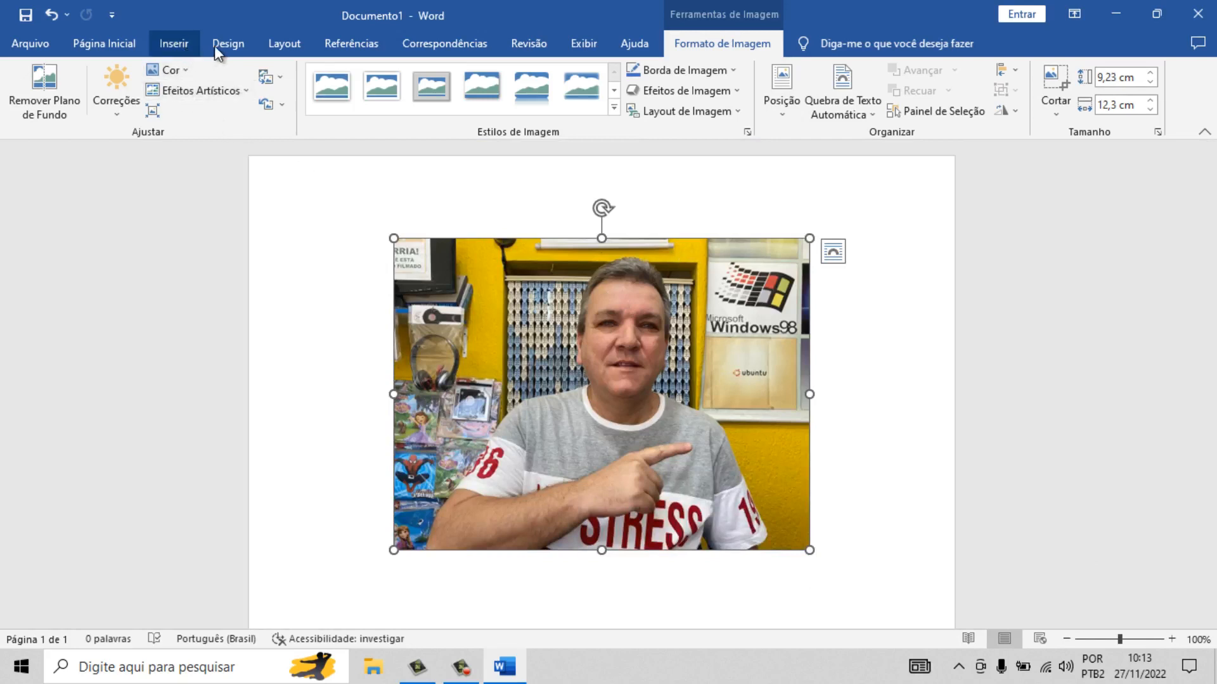
Set the page's top margin to 1 cm for the whole document and apply it
{"action": "left_click", "coordinate": [280, 48]}
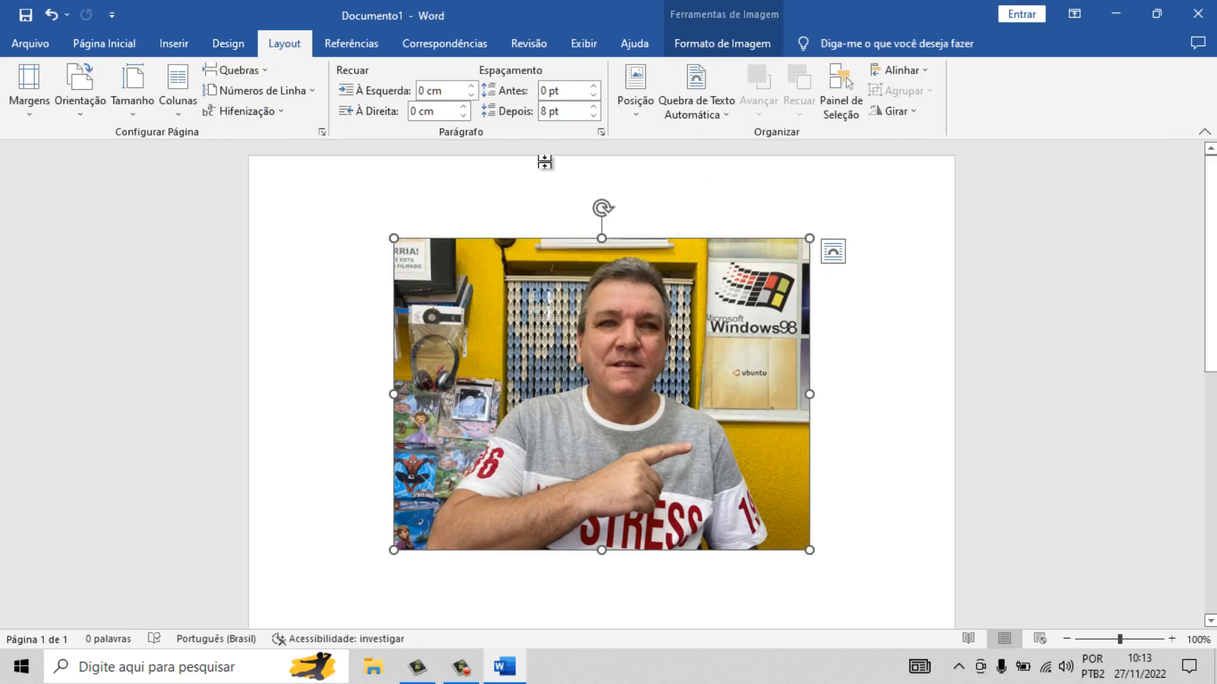
{"action": "left_click", "coordinate": [322, 131]}
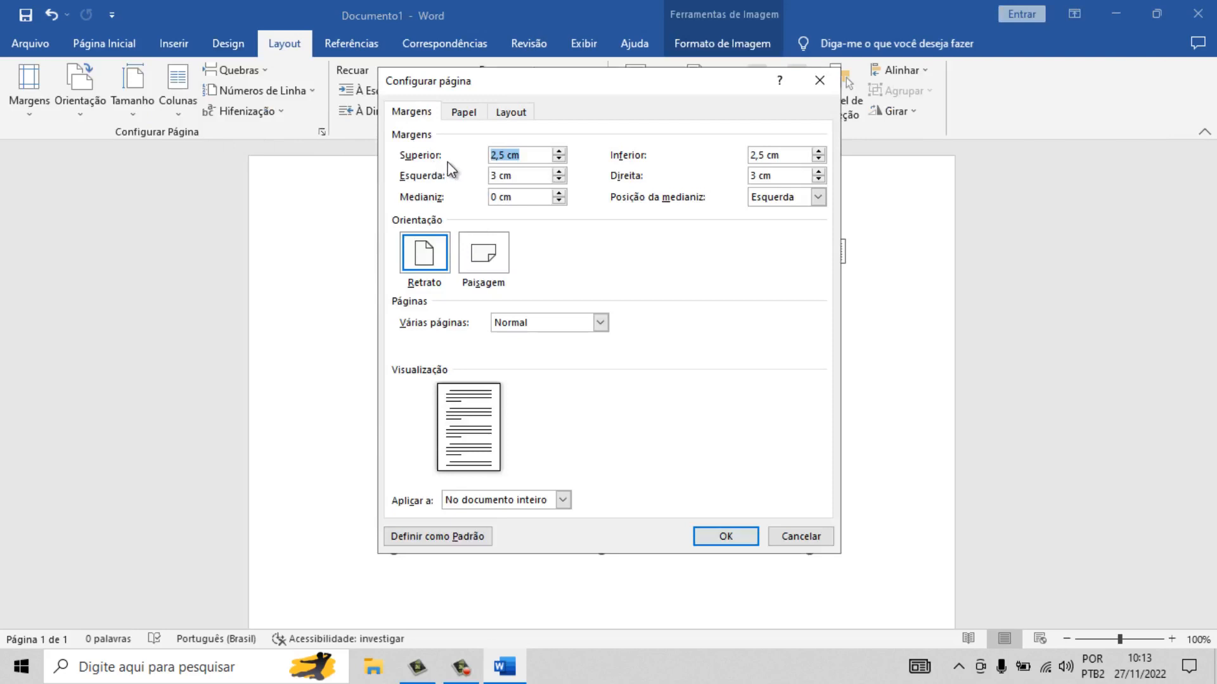
{"action": "left_click", "coordinate": [501, 155]}
{"action": "left_click_drag", "start_coordinate": [501, 155], "coordinate": [483, 159]}
{"action": "left_click_drag", "start_coordinate": [598, 81], "coordinate": [292, 87]}
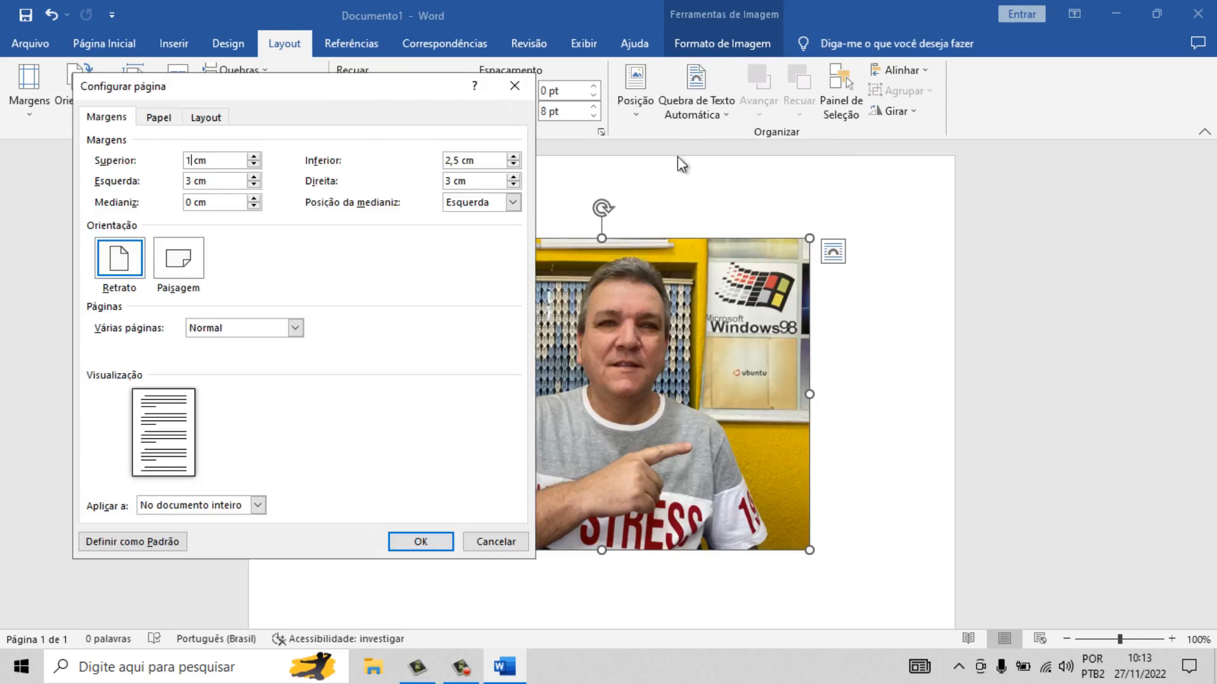
{"action": "left_click", "coordinate": [421, 542]}
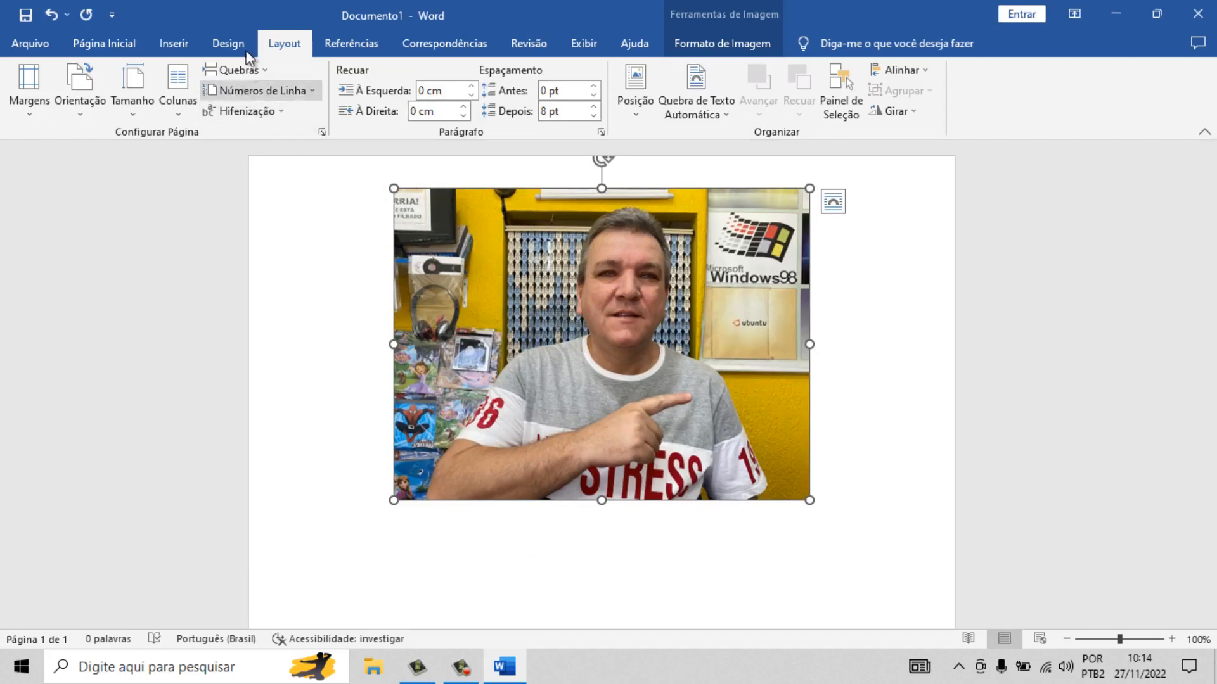
Set the page's left margin to 1 cm for the whole document and apply it
{"action": "left_click", "coordinate": [321, 132]}
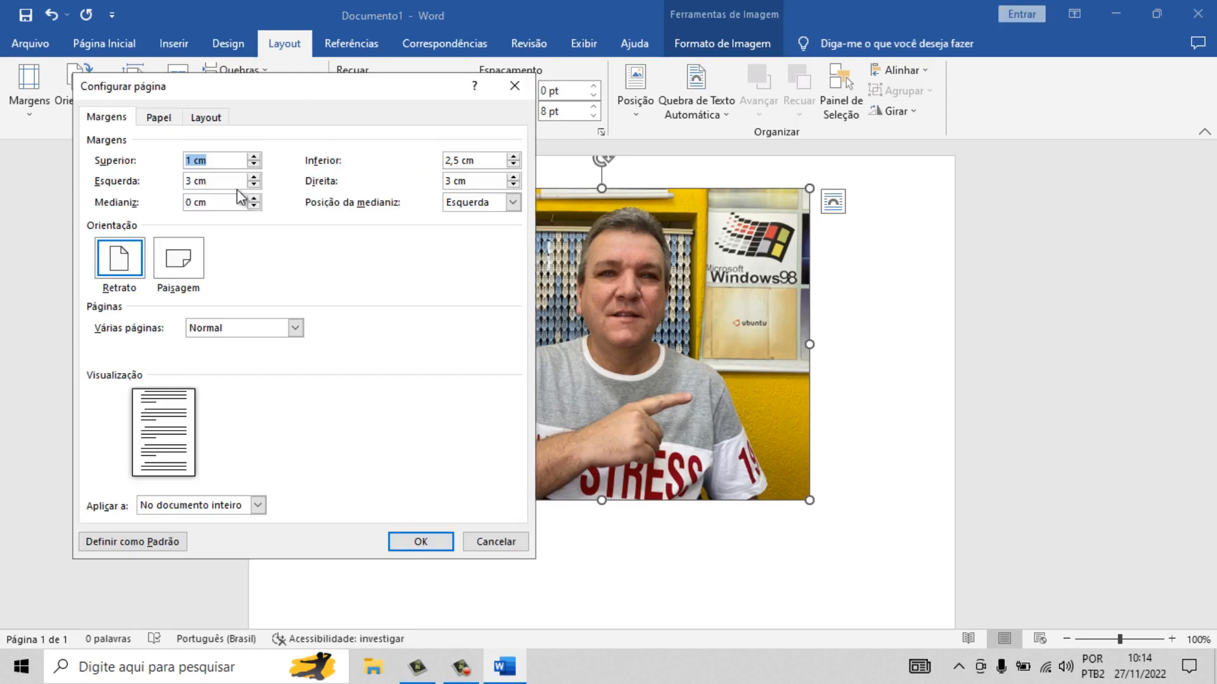
{"action": "left_click", "coordinate": [191, 181]}
{"action": "type", "text": "1"}
{"action": "left_click_drag", "start_coordinate": [383, 88], "coordinate": [966, 83]}
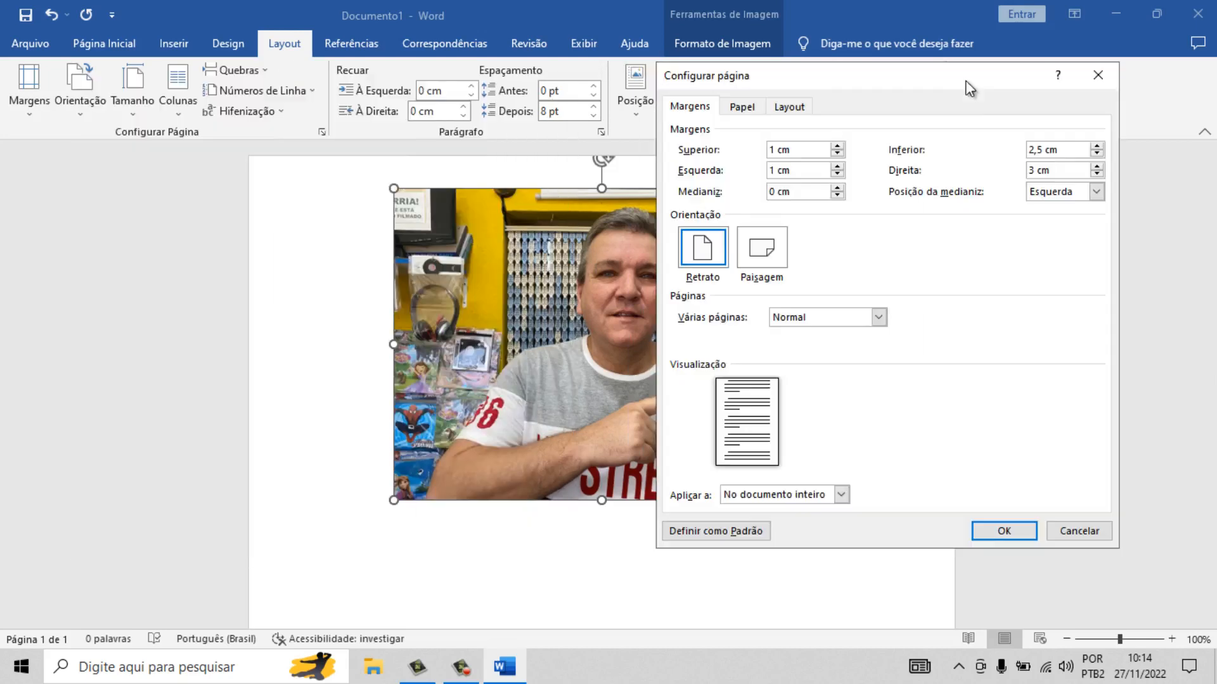
{"action": "left_click", "coordinate": [988, 538]}
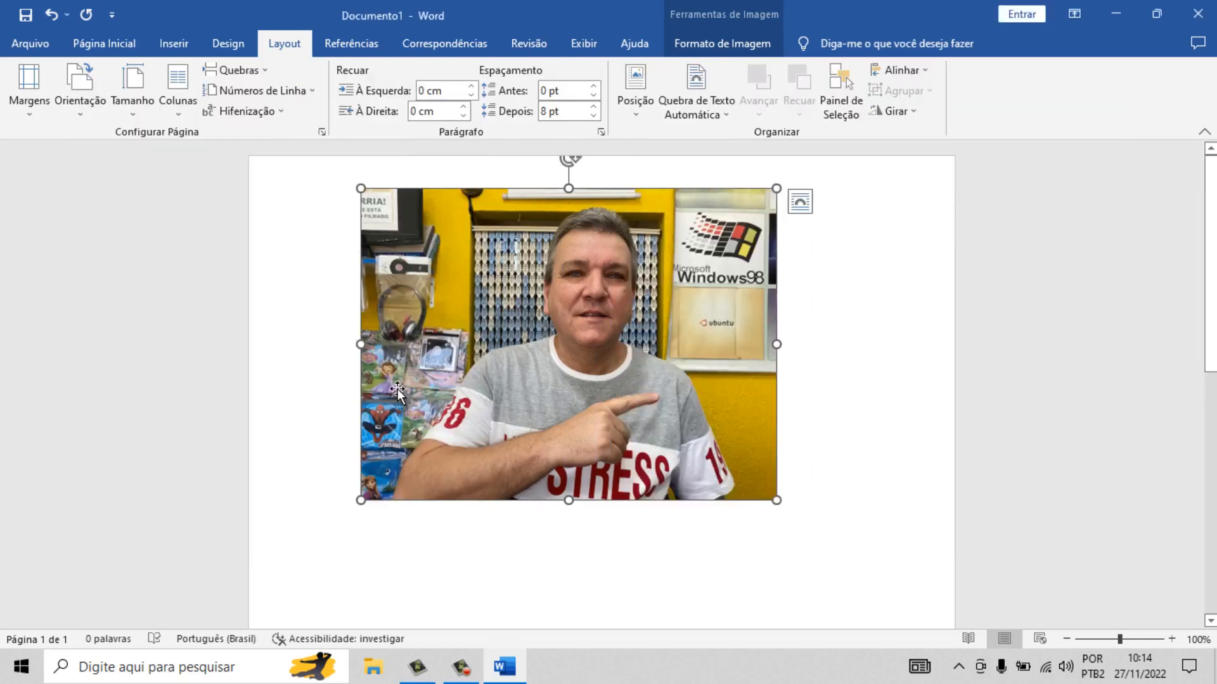
Set the page's bottom and right margins to 1 cm for the whole document, apply them and deselect the photo
{"action": "left_click", "coordinate": [323, 134]}
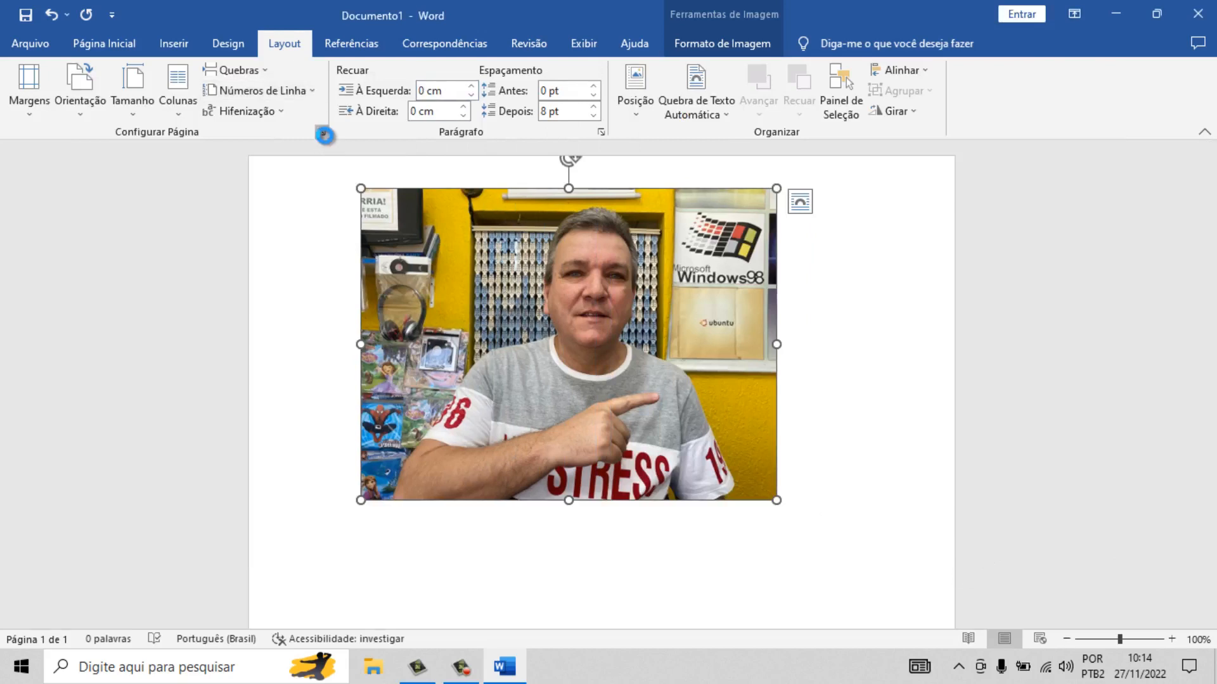
{"action": "left_click", "coordinate": [1041, 149]}
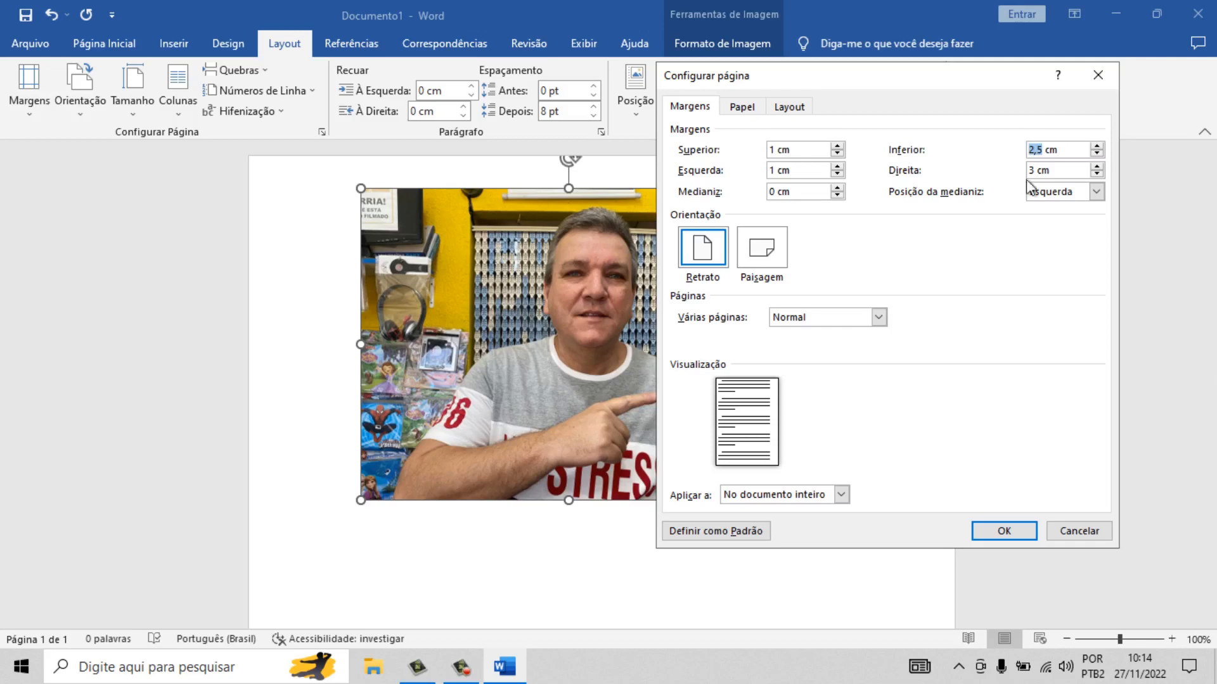
{"action": "type", "text": "1"}
{"action": "type", "text": "1"}
{"action": "left_click", "coordinate": [1005, 532]}
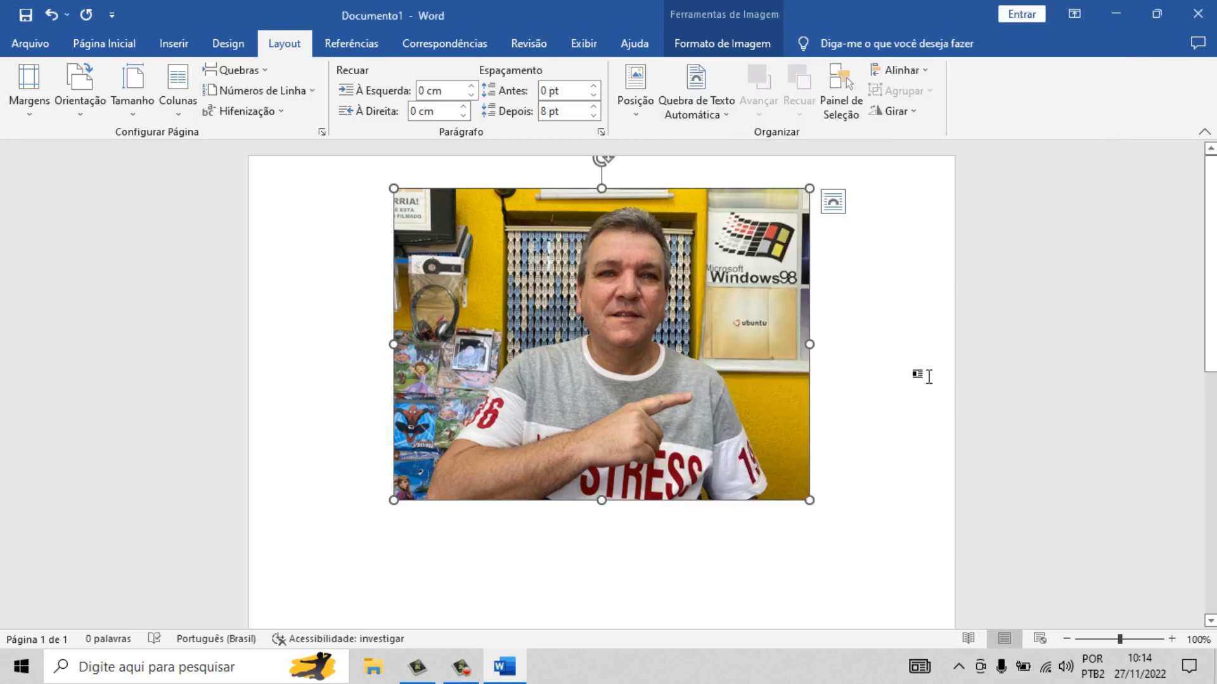
{"action": "left_click", "coordinate": [920, 375]}
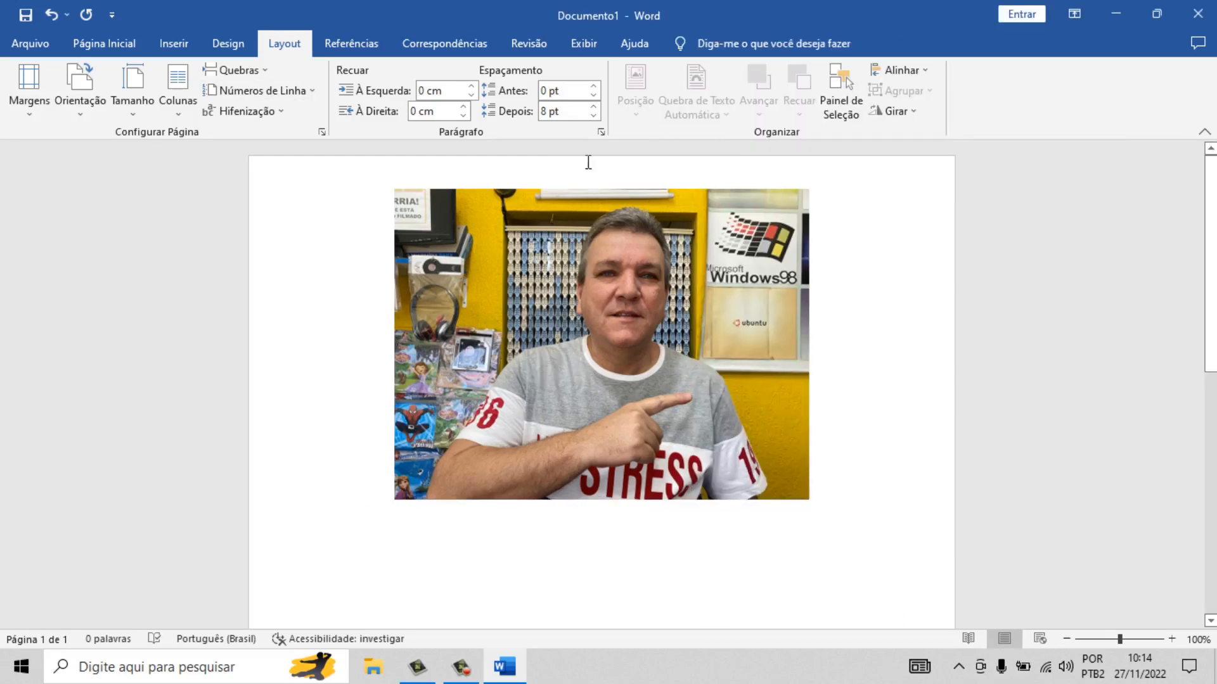
{"action": "left_click", "coordinate": [592, 188]}
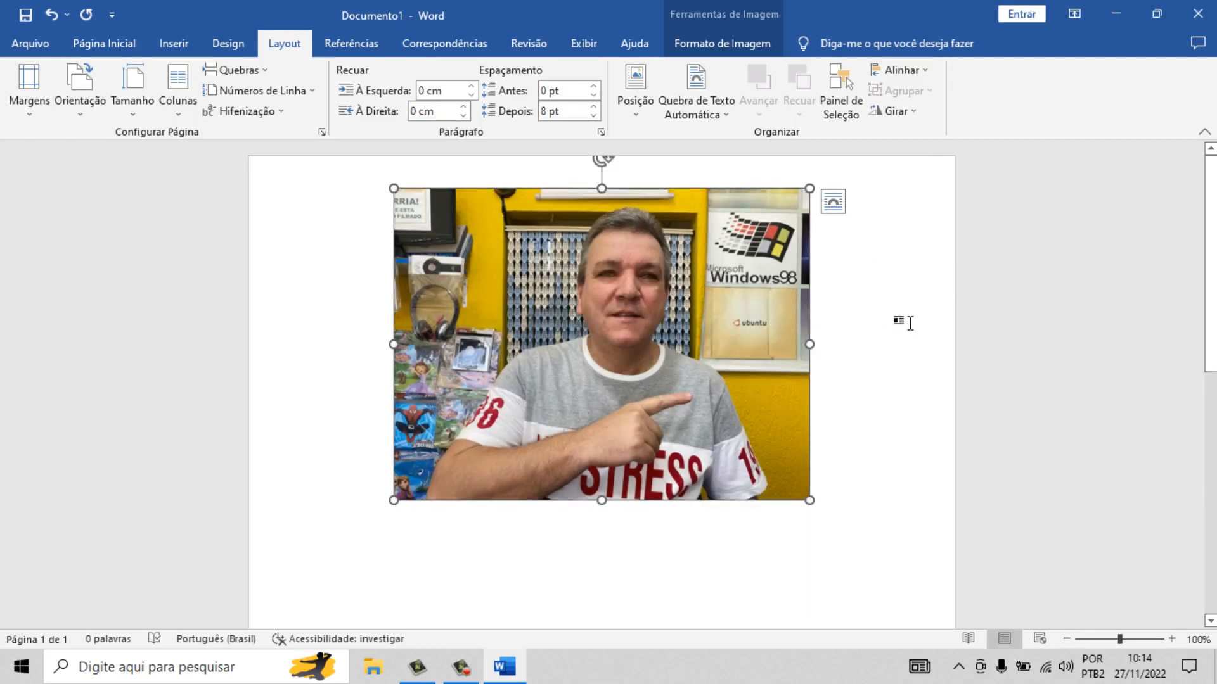
{"action": "left_click", "coordinate": [882, 321]}
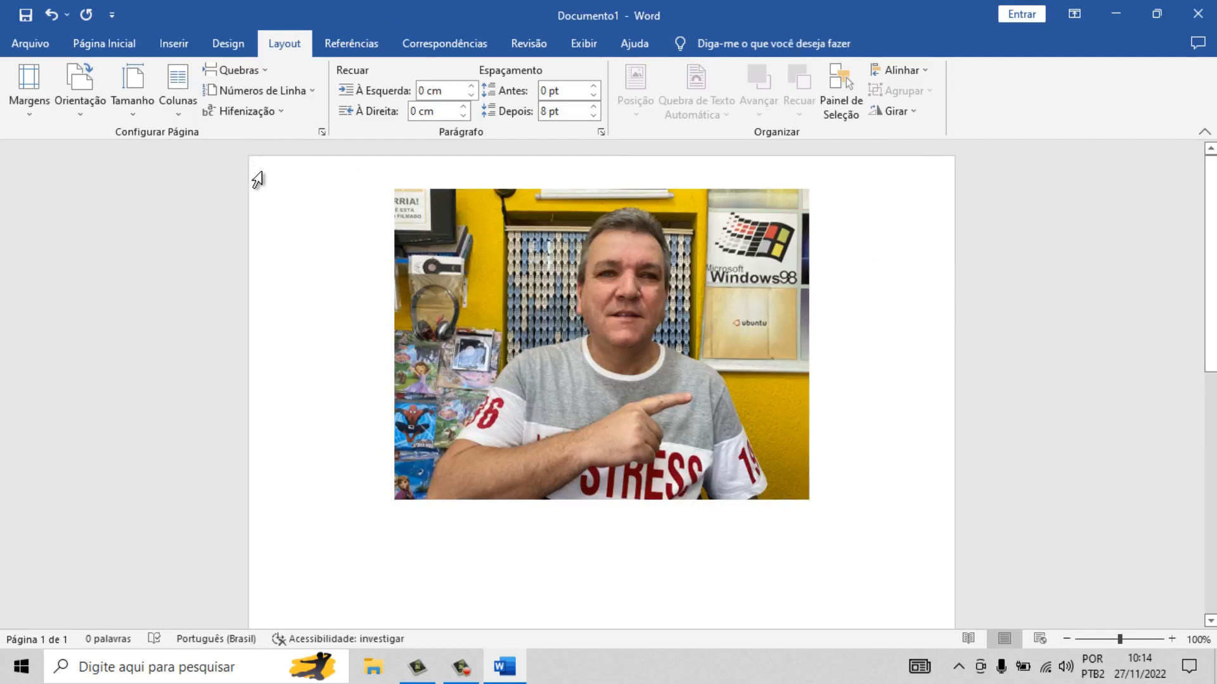
Set the page's background colour to the standard red and look over the page around the photo
{"action": "left_click", "coordinate": [233, 45]}
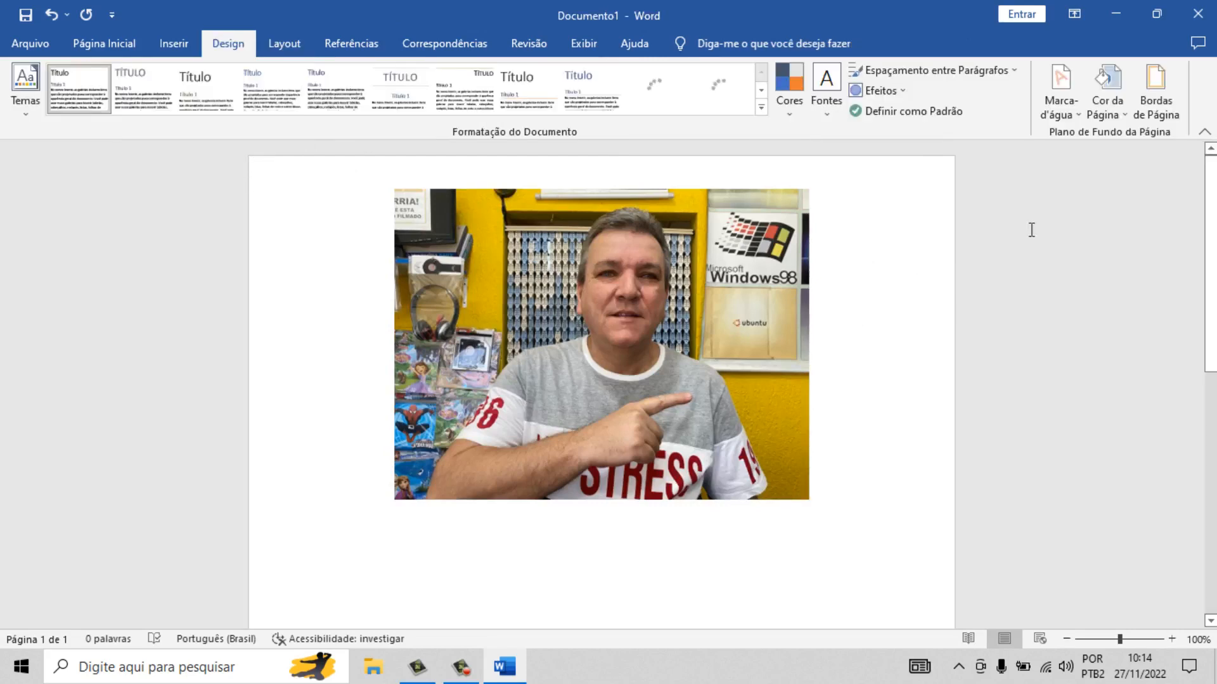
{"action": "left_click", "coordinate": [1120, 108]}
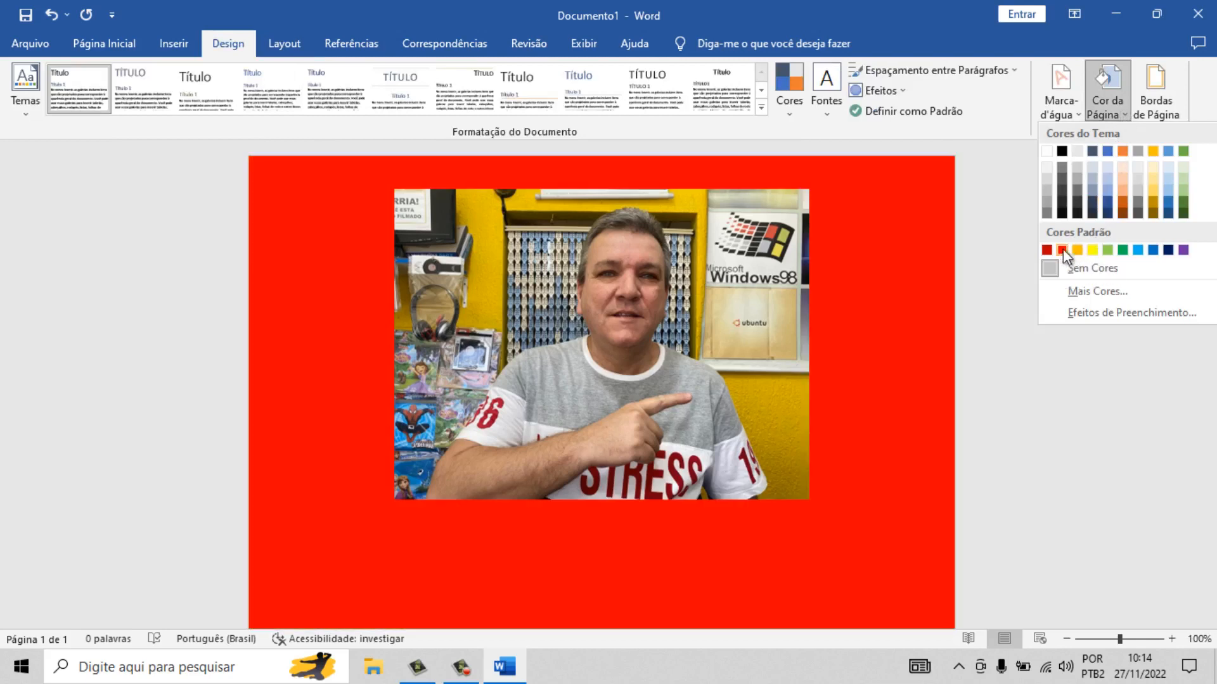
{"action": "left_click", "coordinate": [1063, 249]}
{"action": "left_click", "coordinate": [740, 297]}
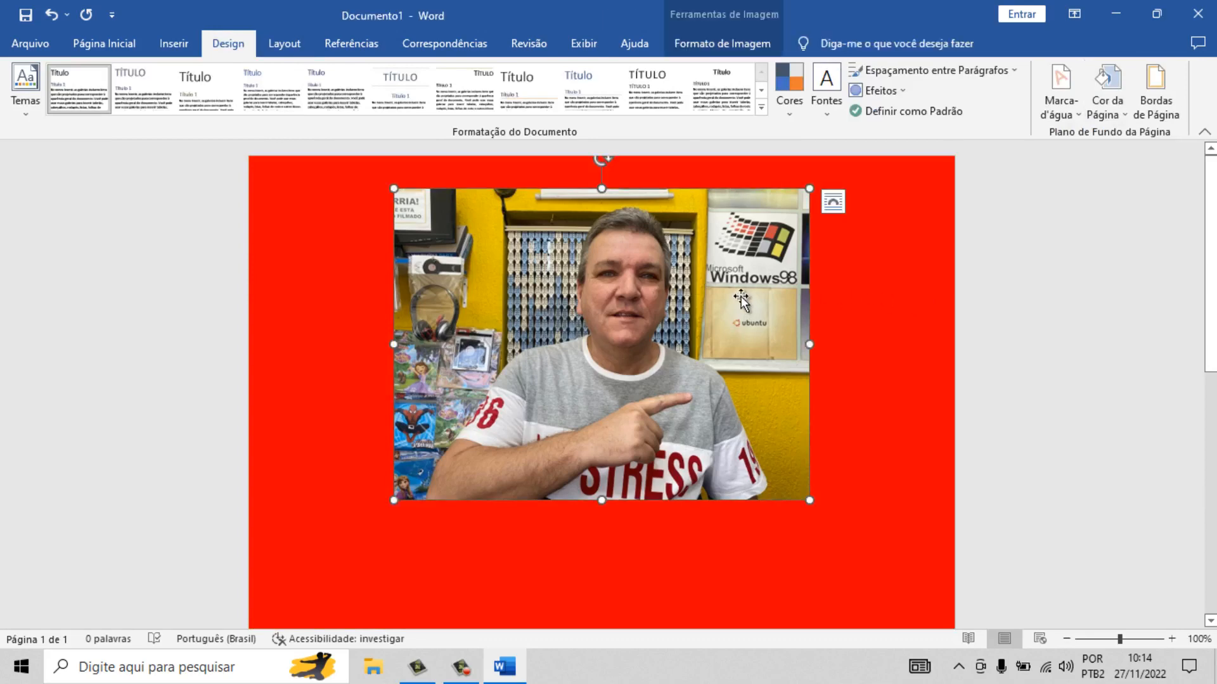
{"action": "scroll", "coordinate": [823, 297], "scroll_direction": "down", "scroll_amount": 4}
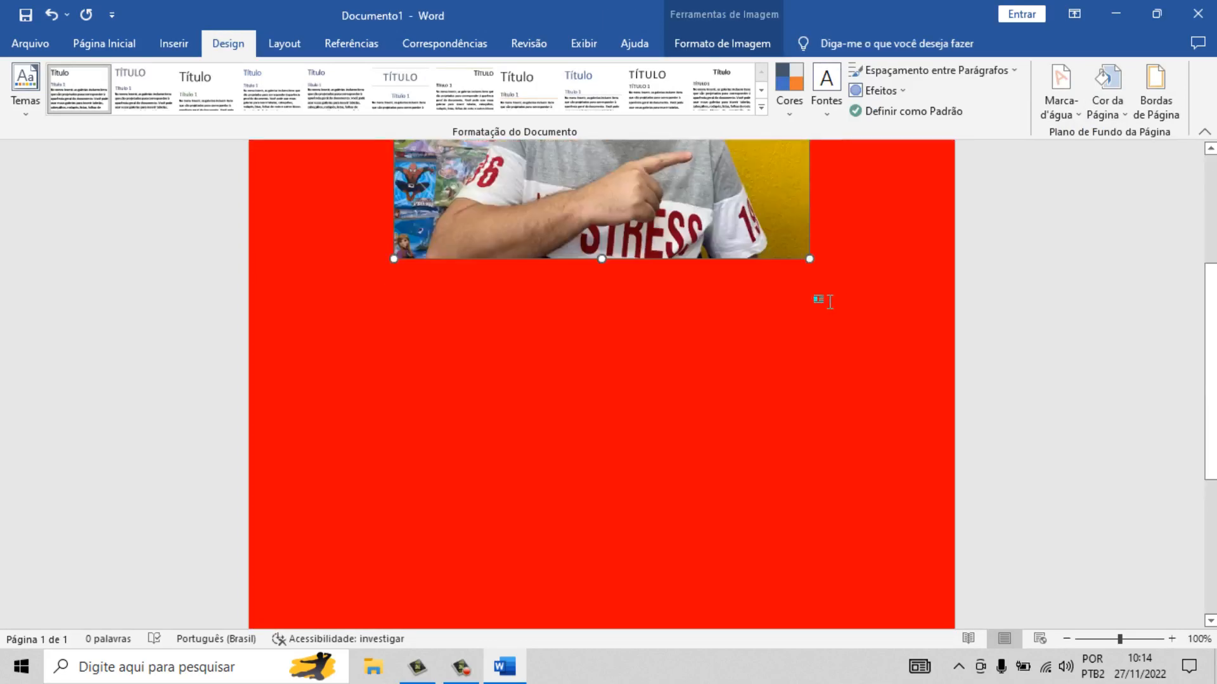
{"action": "scroll", "coordinate": [831, 301], "scroll_direction": "up", "scroll_amount": 4}
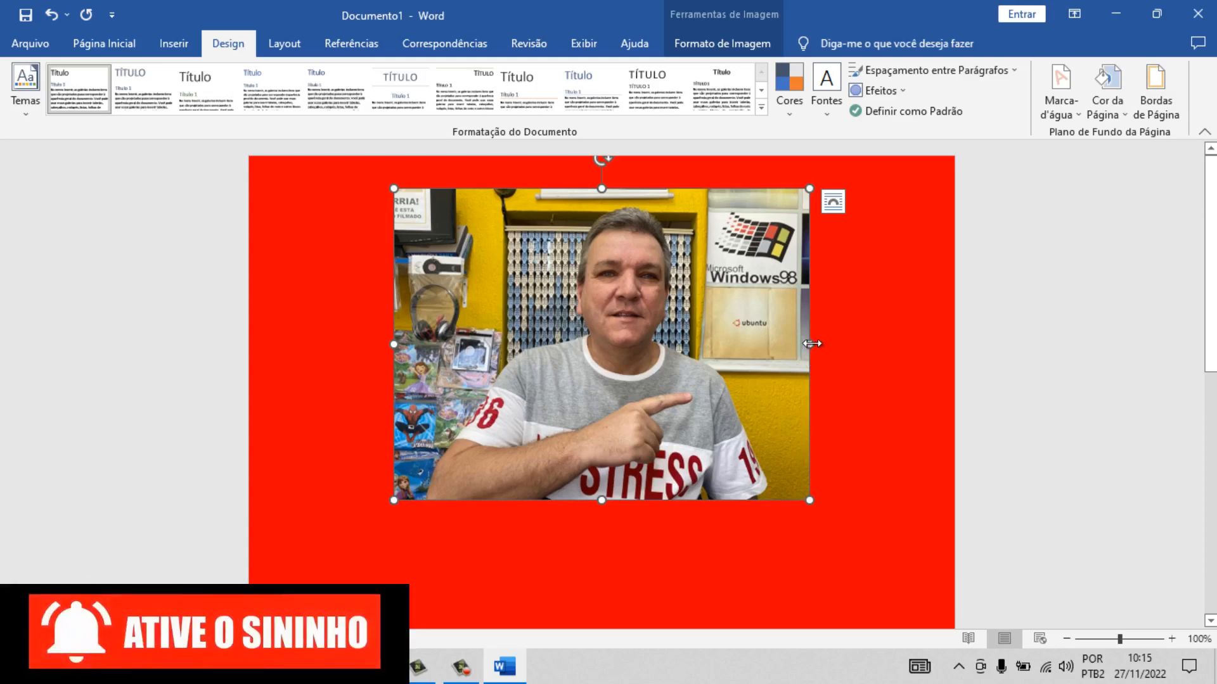
Try to mirror the photo horizontally by pulling its right edge past its left edge, and widen the mirrored image
{"action": "left_click_drag", "start_coordinate": [811, 343], "coordinate": [209, 364]}
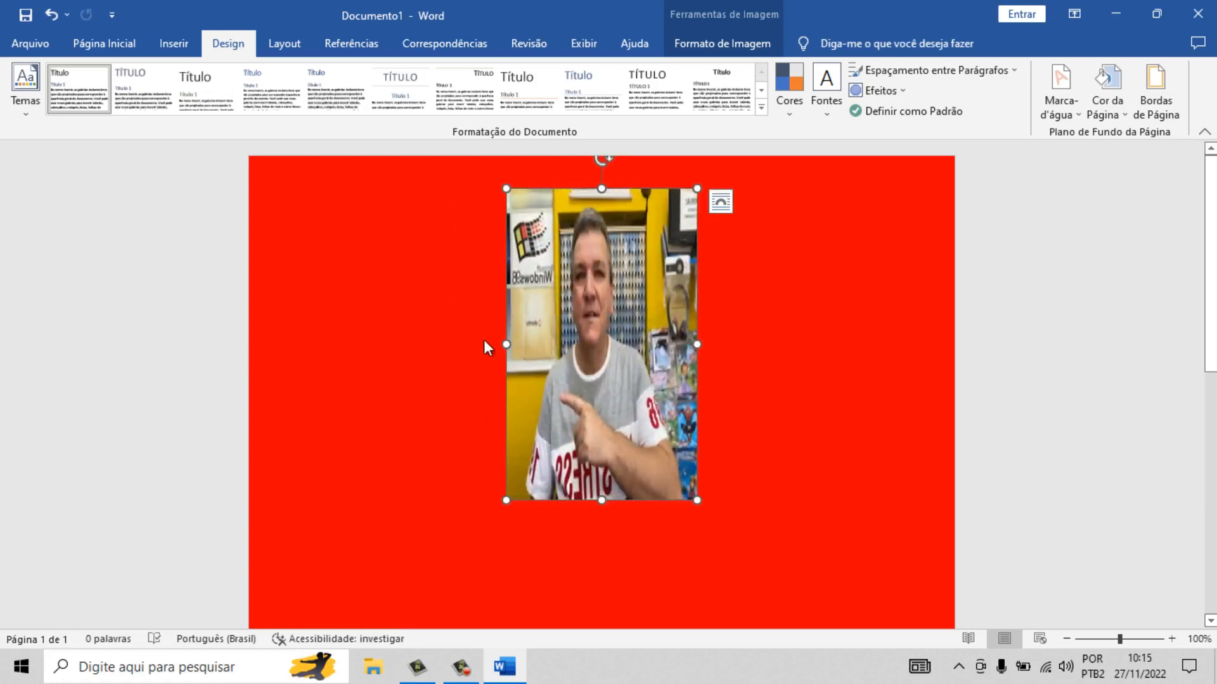
{"action": "left_click_drag", "start_coordinate": [504, 343], "coordinate": [158, 385]}
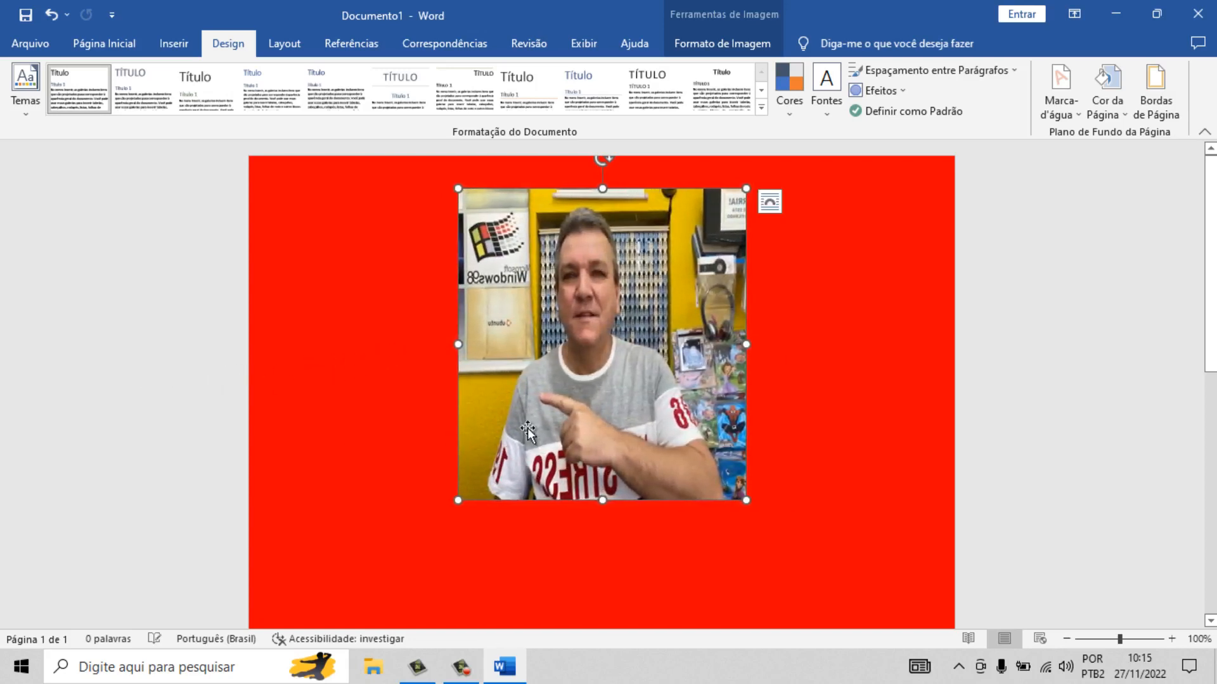
{"action": "left_click_drag", "start_coordinate": [458, 344], "coordinate": [448, 345]}
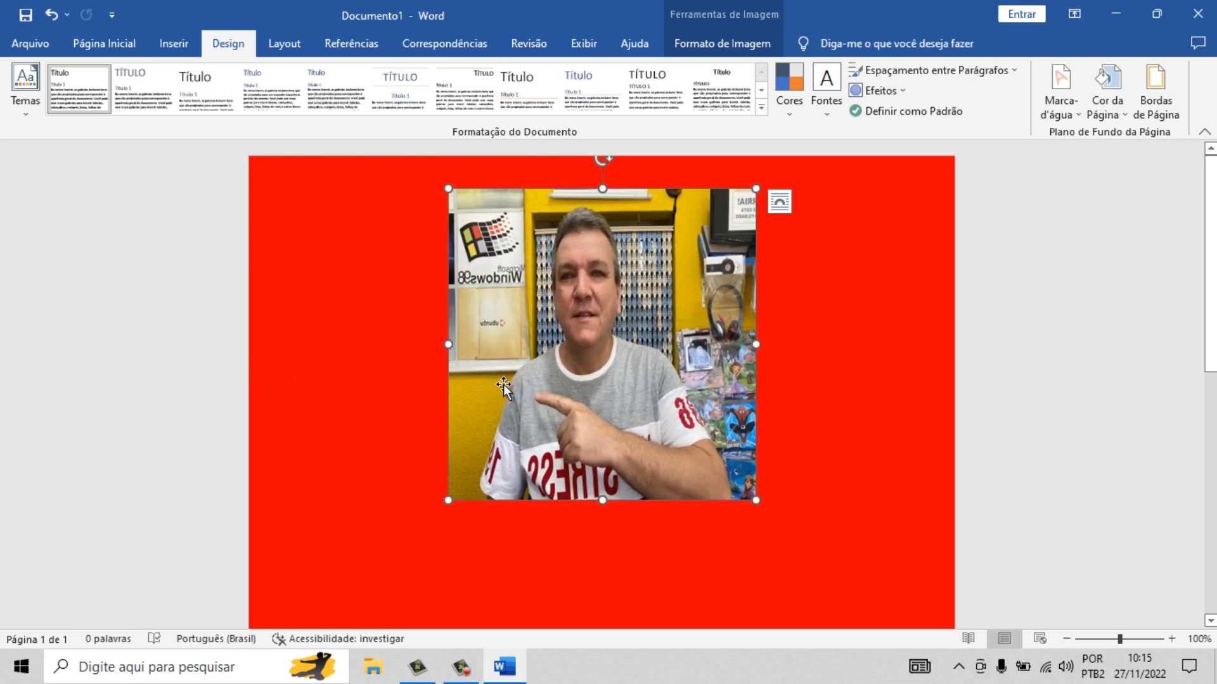
Undo the mirroring and all width changes made to the photo
{"action": "key", "text": "ctrl+z"}
{"action": "key", "text": "ctrl+z"}
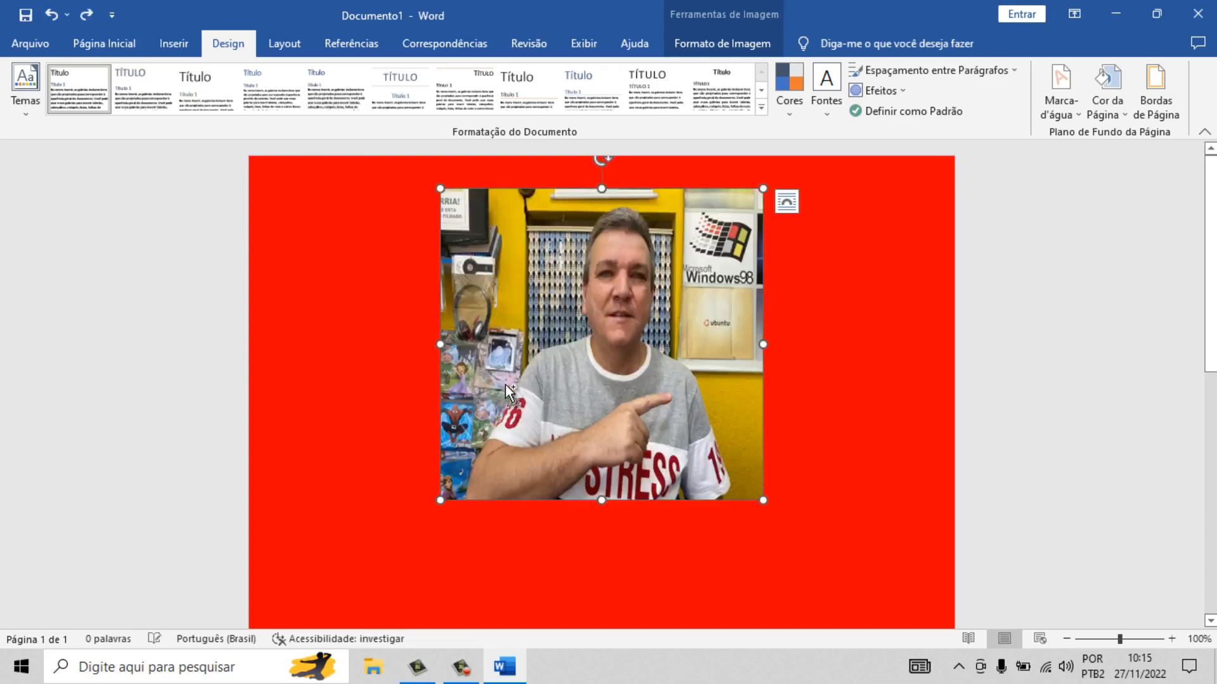
{"action": "key", "text": "ctrl+z"}
{"action": "key", "text": "ctrl+z"}
{"action": "key", "text": "ctrl+z"}
{"action": "key", "text": "ctrl+z"}
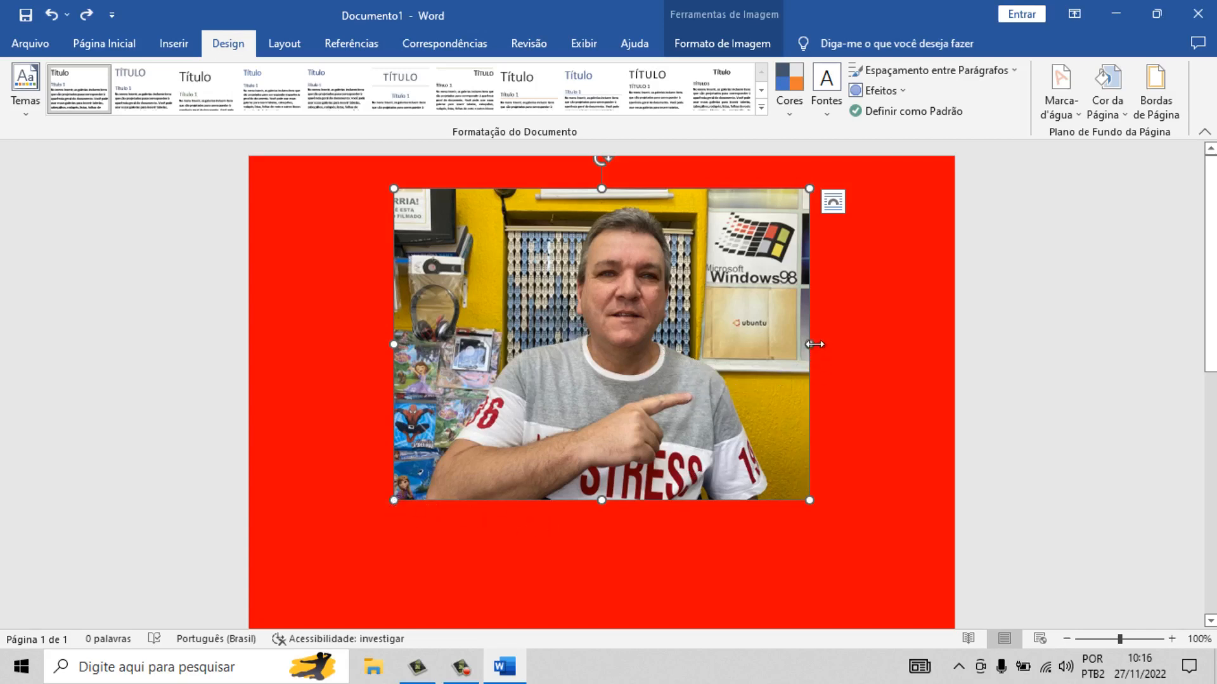
Try mirroring the photo horizontally once more, stretch it to nearly its original width, and undo the attempt
{"action": "left_click_drag", "start_coordinate": [809, 344], "coordinate": [178, 393]}
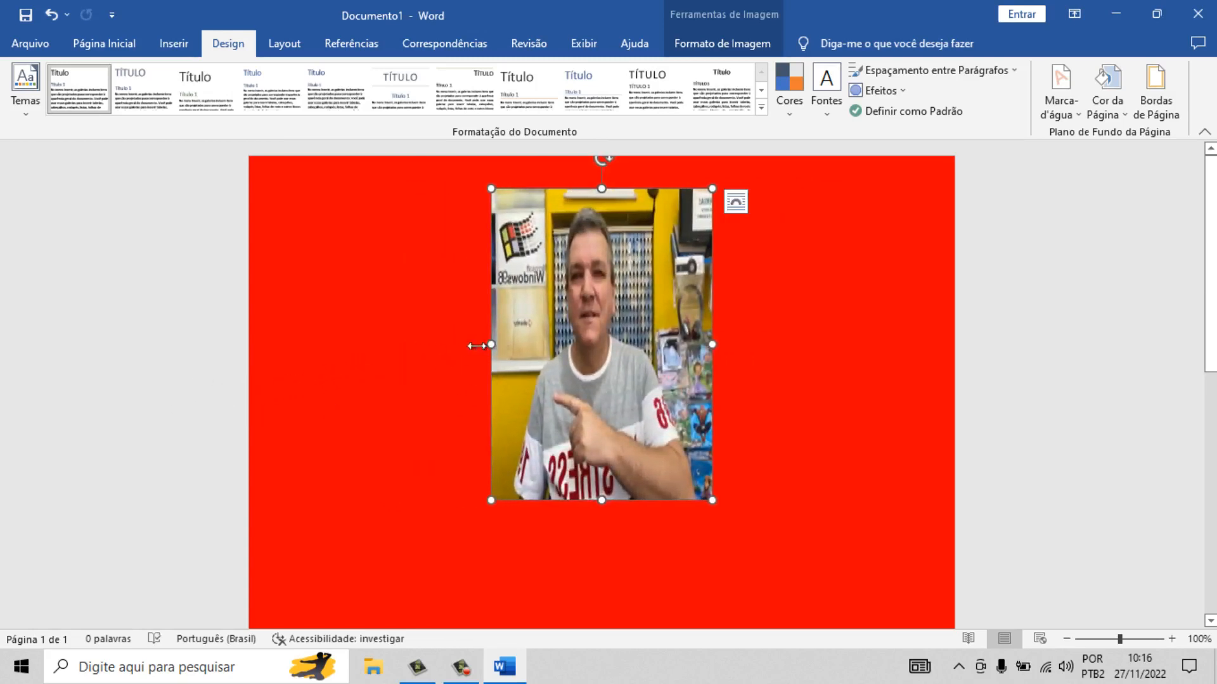
{"action": "left_click_drag", "start_coordinate": [478, 344], "coordinate": [307, 380]}
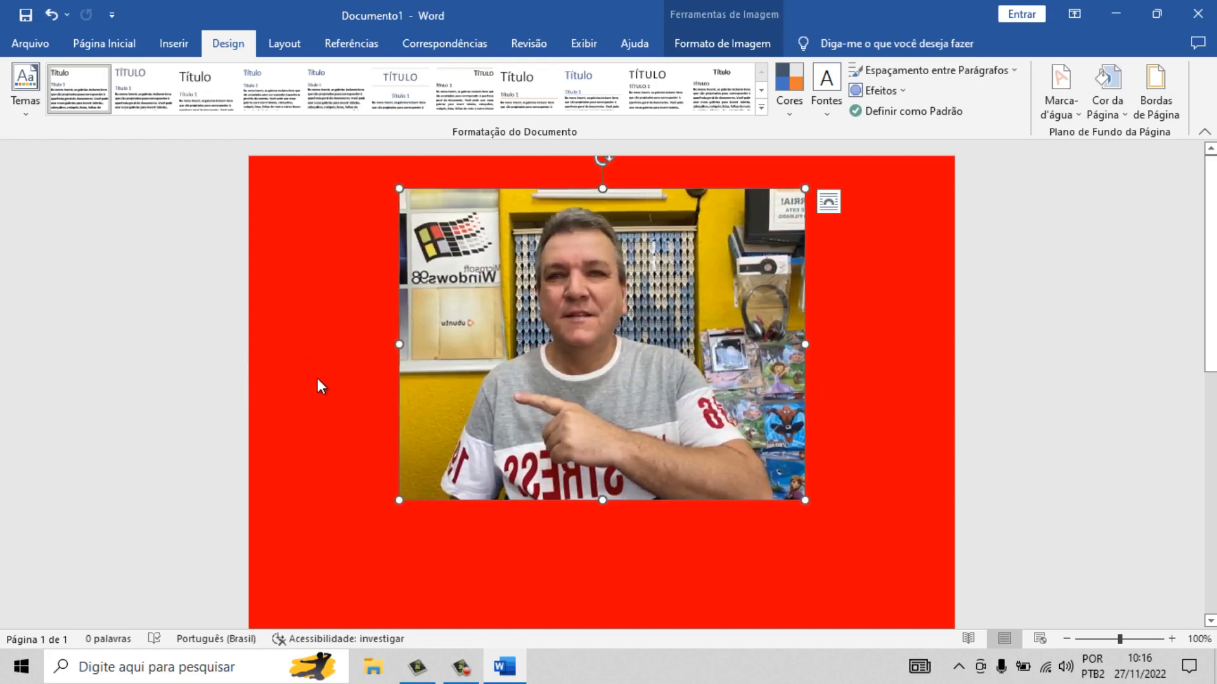
{"action": "key", "text": "ctrl+z"}
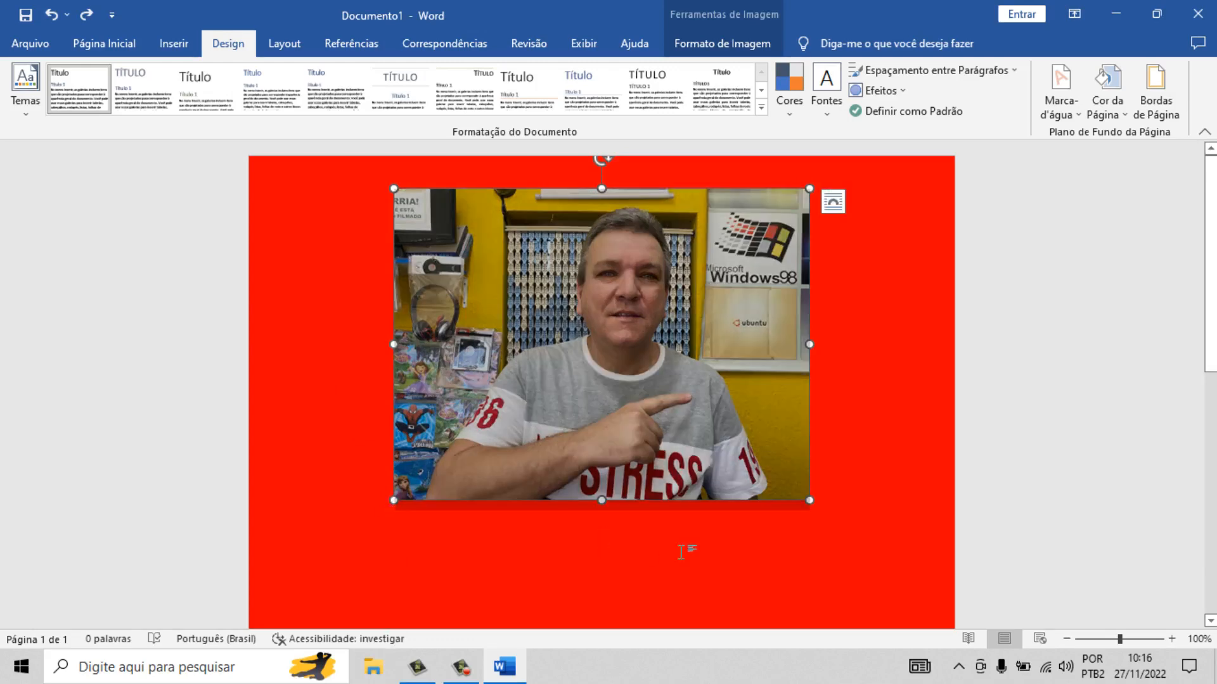
Add an "l" as a reference mark on the line below the photo, formatted bold, 36 pt and left-aligned
{"action": "left_click", "coordinate": [846, 502]}
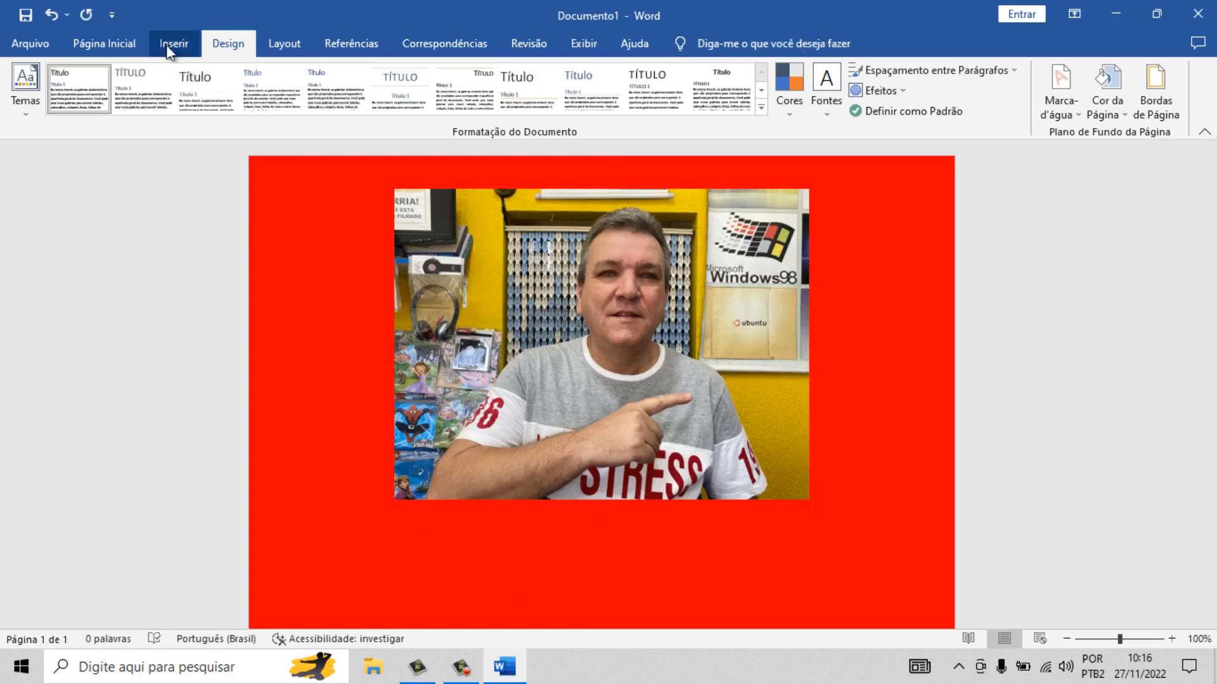
{"action": "left_click", "coordinate": [125, 42]}
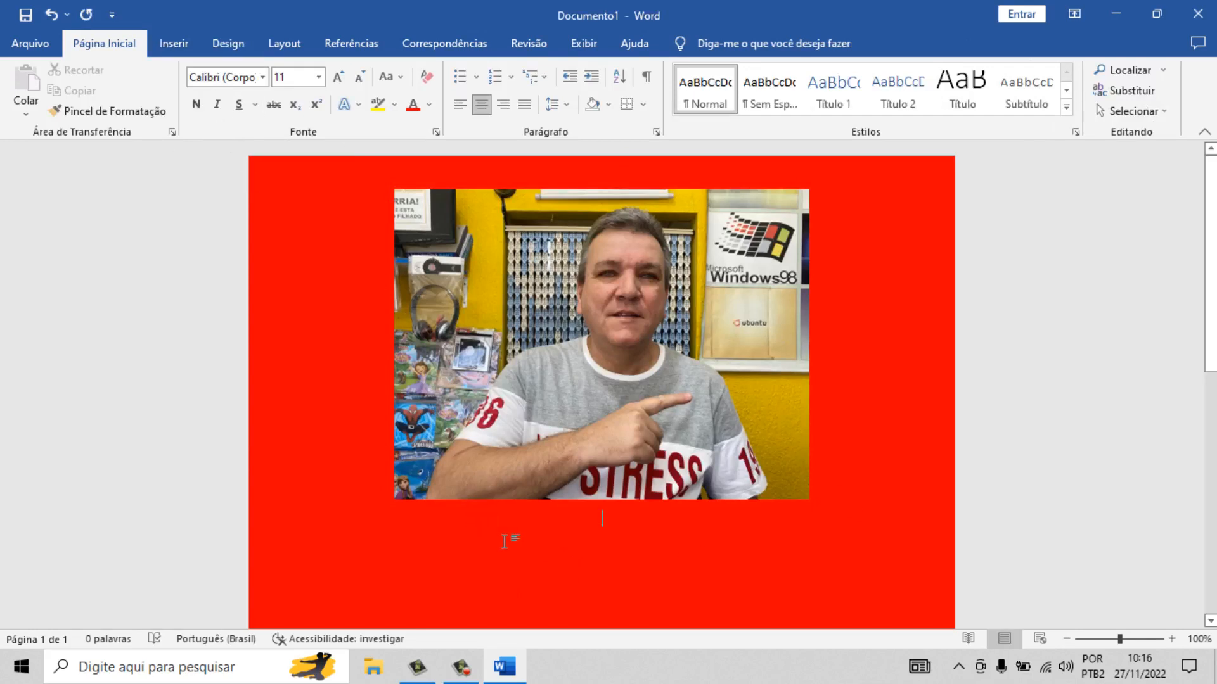
{"action": "type", "text": "l"}
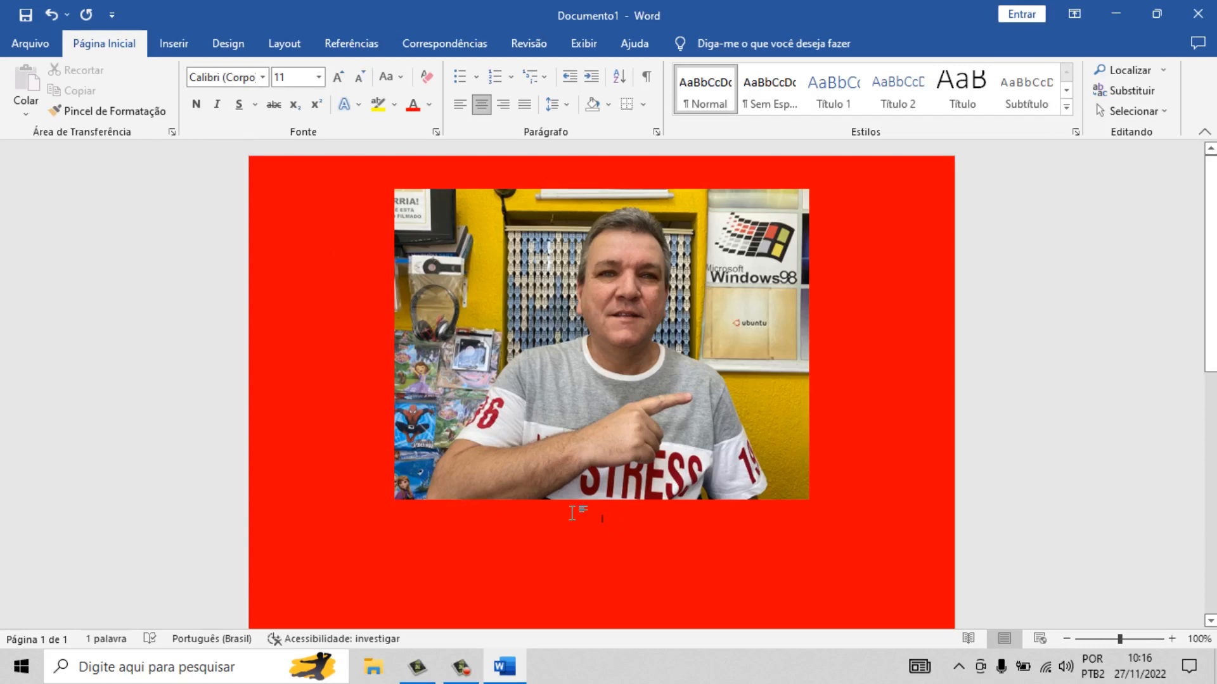
{"action": "left_click_drag", "start_coordinate": [573, 513], "coordinate": [614, 521]}
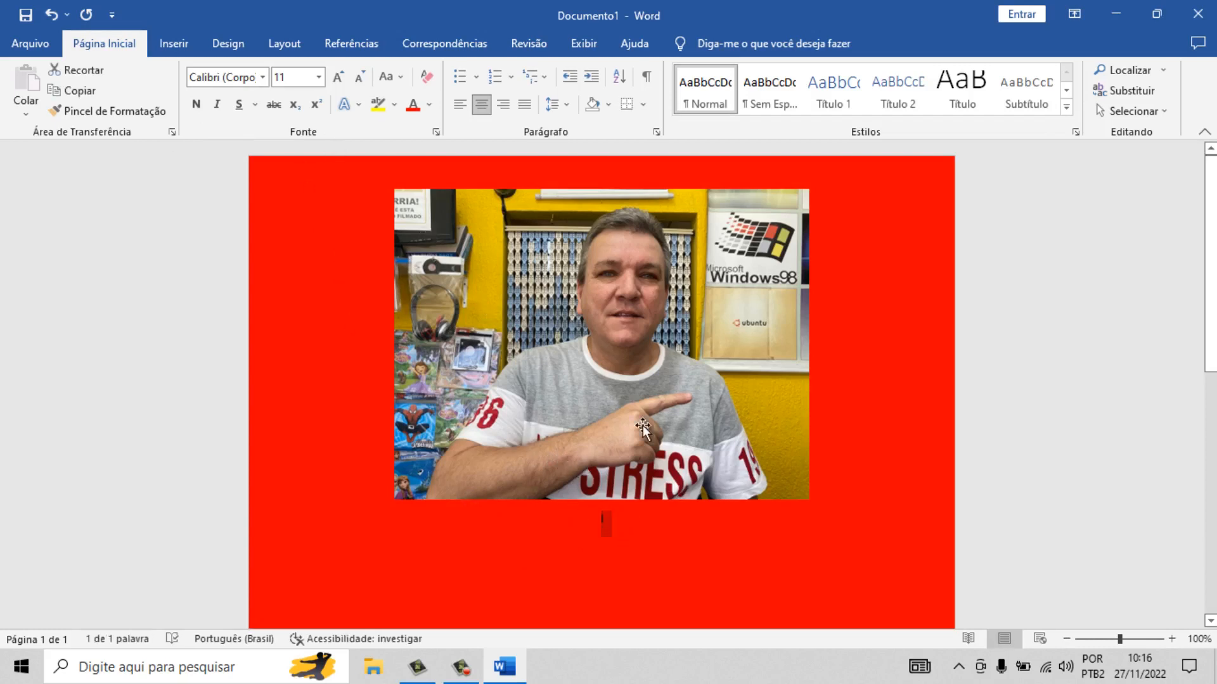
{"action": "left_click", "coordinate": [197, 104]}
{"action": "left_click", "coordinate": [319, 76]}
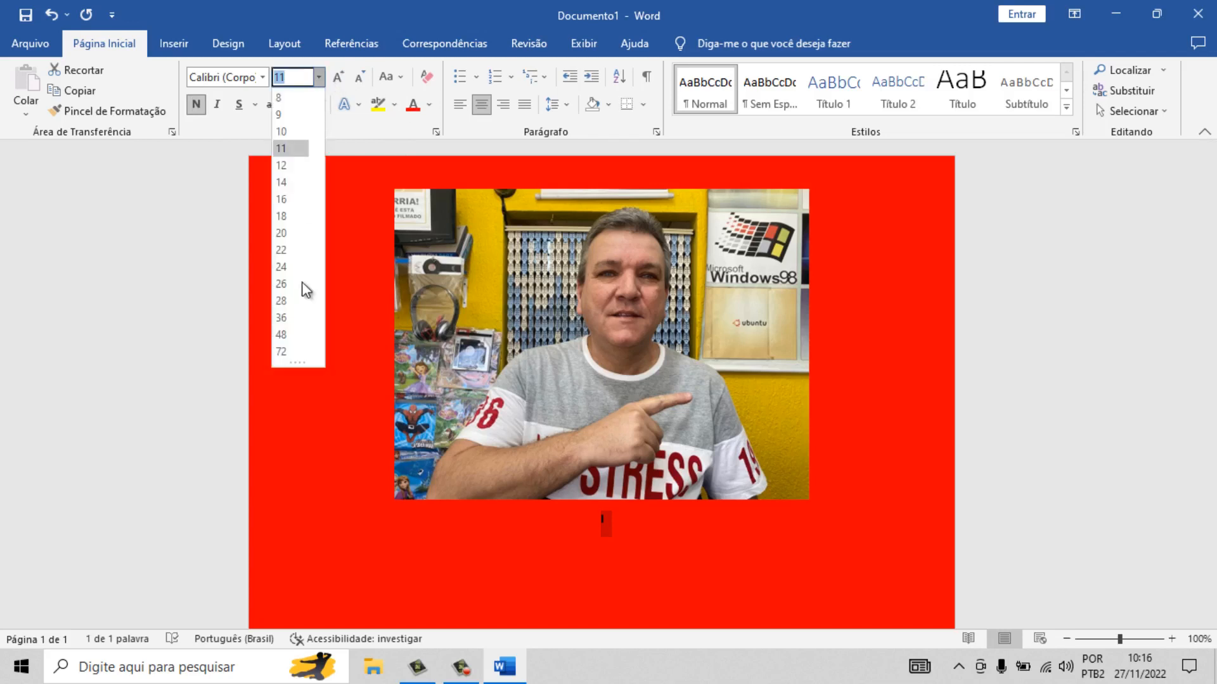
{"action": "left_click", "coordinate": [298, 317]}
{"action": "left_click", "coordinate": [461, 105]}
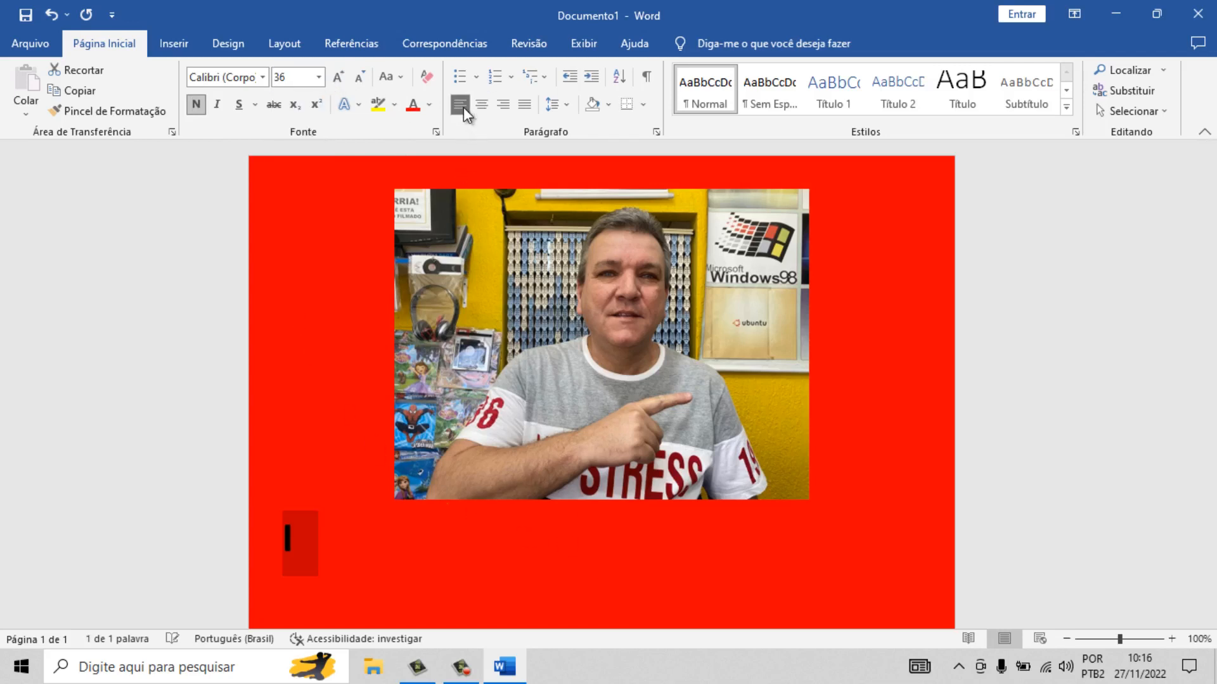
Shift the mark in line with the photo's left edge and add a matching mark below its right edge
{"action": "left_click", "coordinate": [284, 536]}
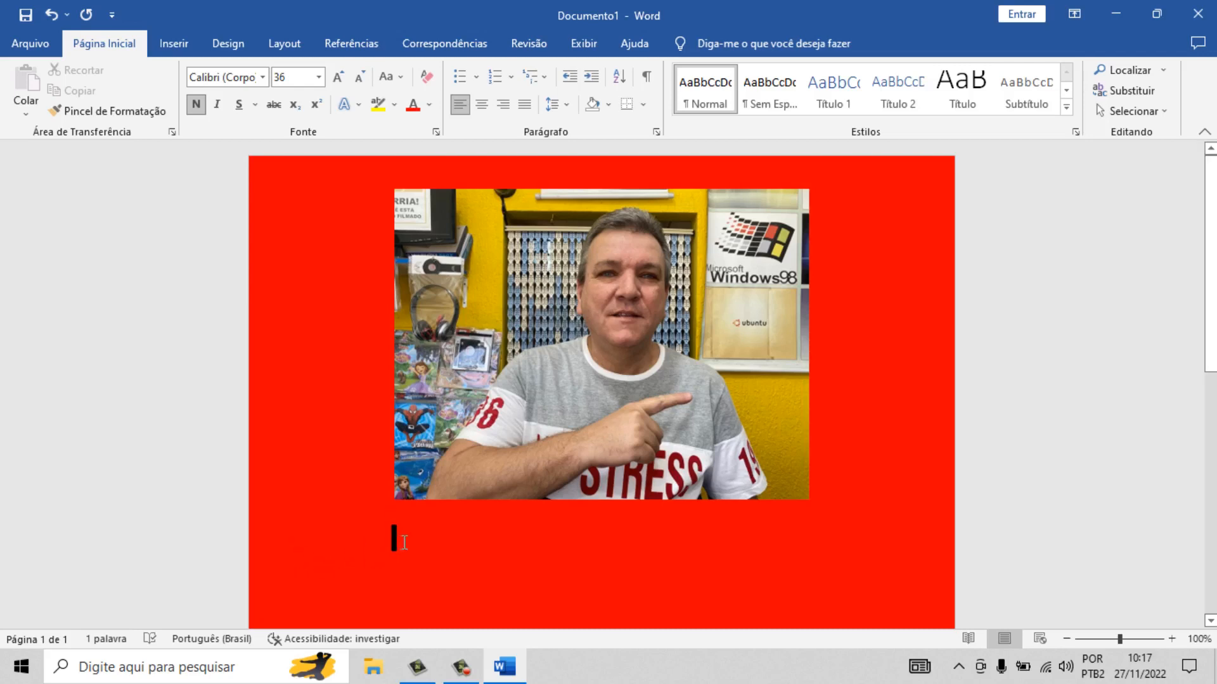
{"action": "type", "text": "I"}
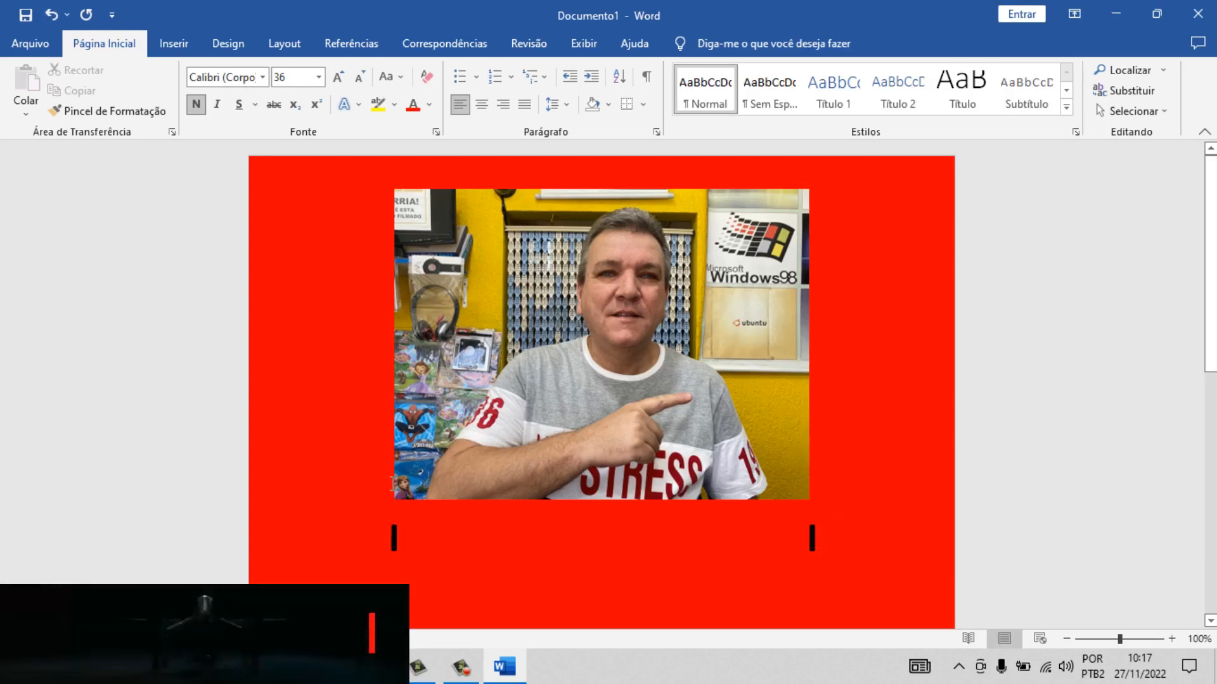
Mirror the photo horizontally and stretch it to span the distance between the two reference marks
{"action": "left_click", "coordinate": [766, 349]}
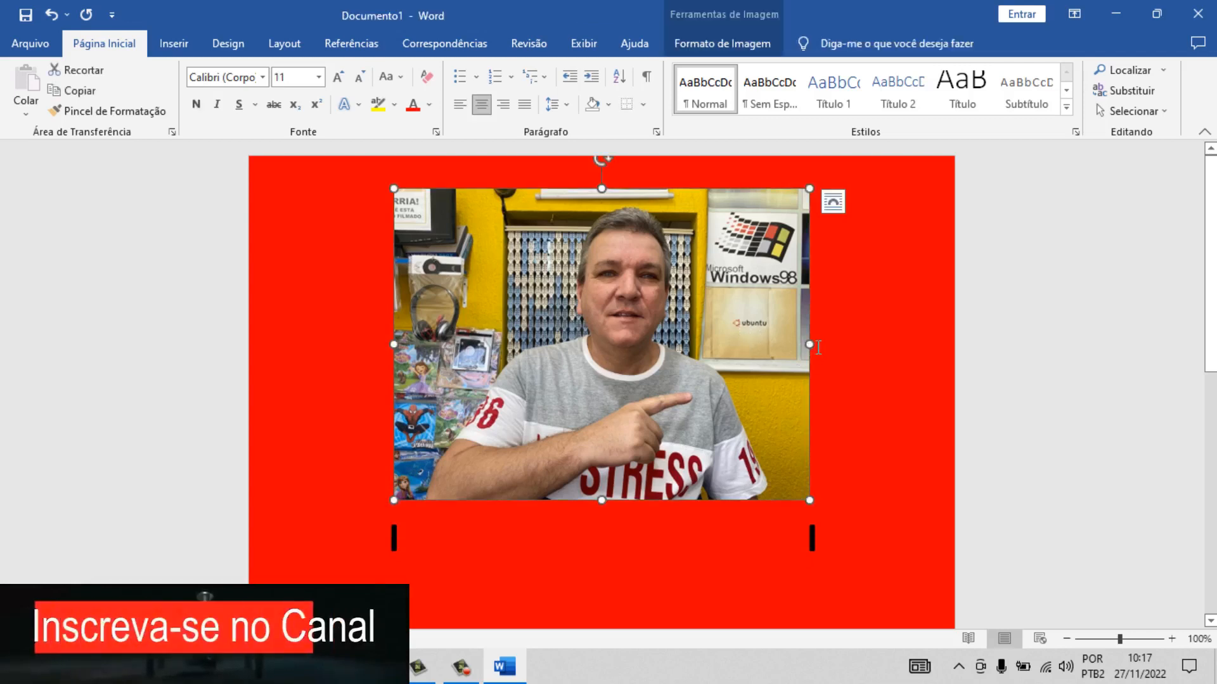
{"action": "left_click_drag", "start_coordinate": [809, 345], "coordinate": [364, 386]}
{"action": "left_click_drag", "start_coordinate": [569, 341], "coordinate": [335, 372]}
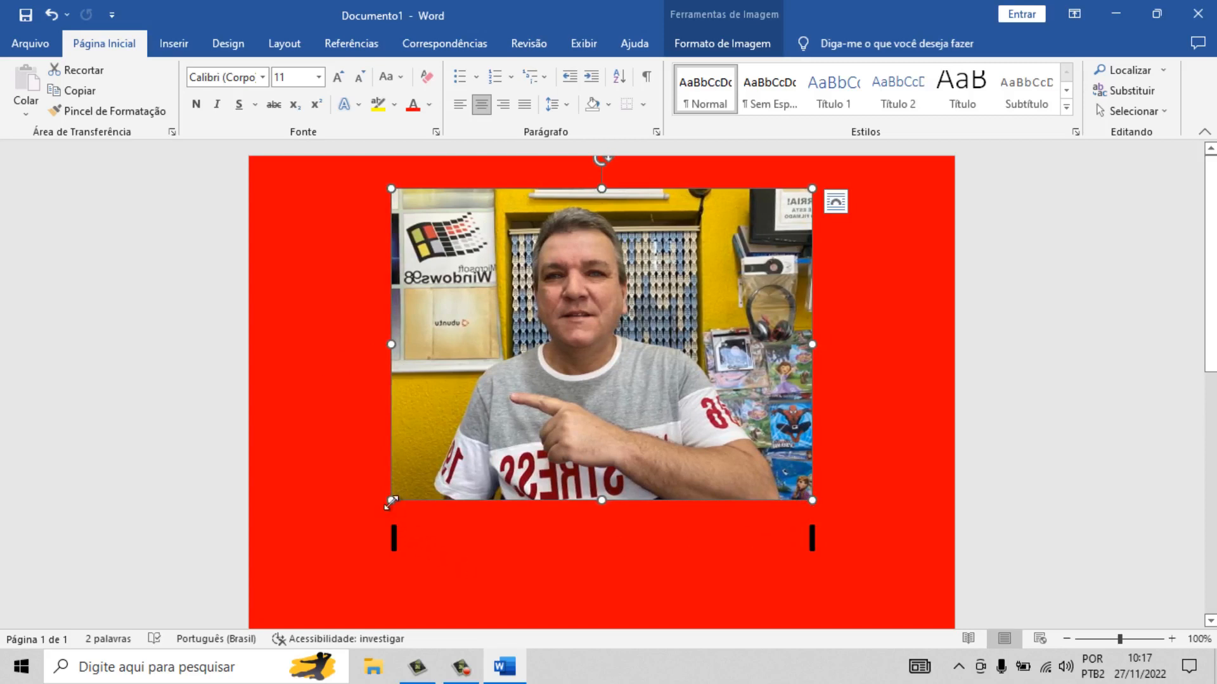
Delete both reference marks below the mirrored photo
{"action": "left_click", "coordinate": [406, 542]}
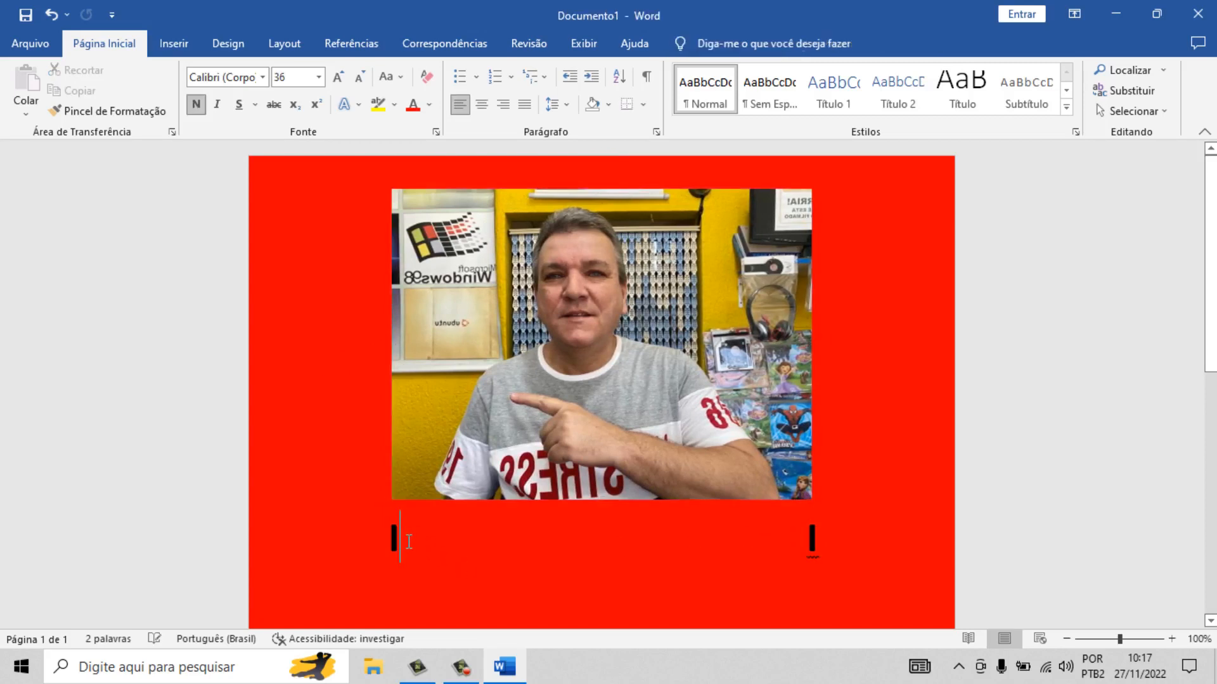
{"action": "key", "text": "BackSpace"}
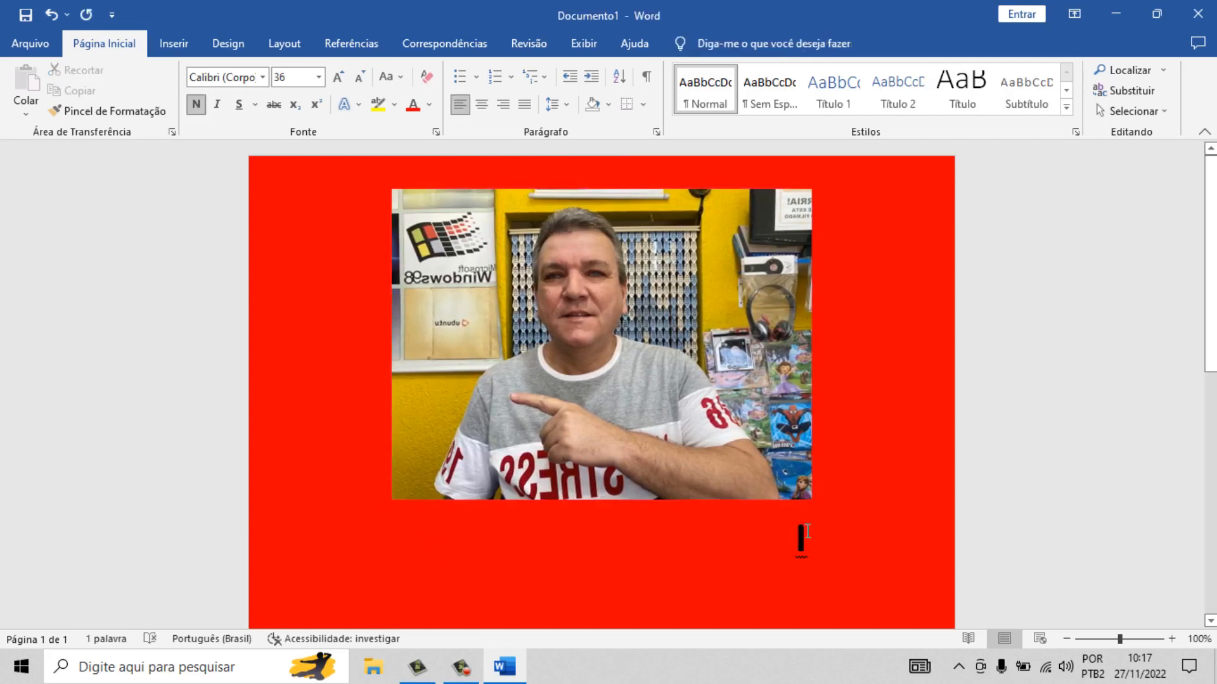
{"action": "key", "text": "BackSpace"}
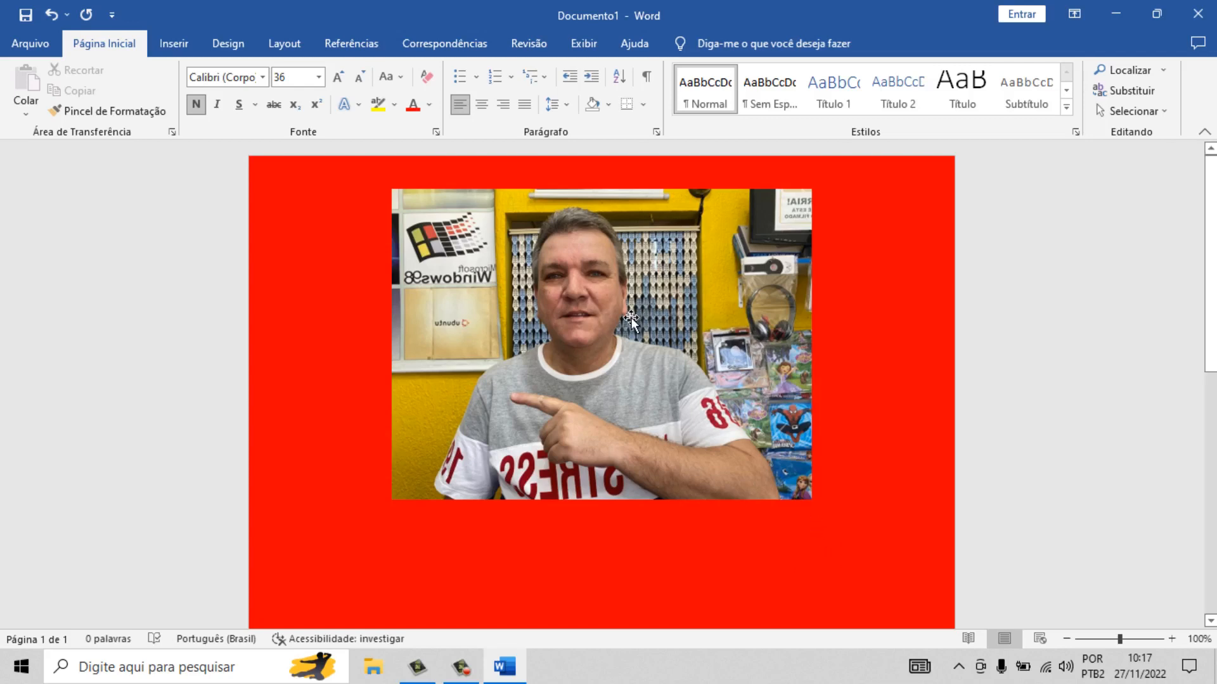
Undo the deletion of the reference marks and the mirroring of the photo
{"action": "key", "text": "ctrl+z"}
{"action": "key", "text": "ctrl+z"}
{"action": "key", "text": "ctrl+z"}
{"action": "key", "text": "ctrl+z"}
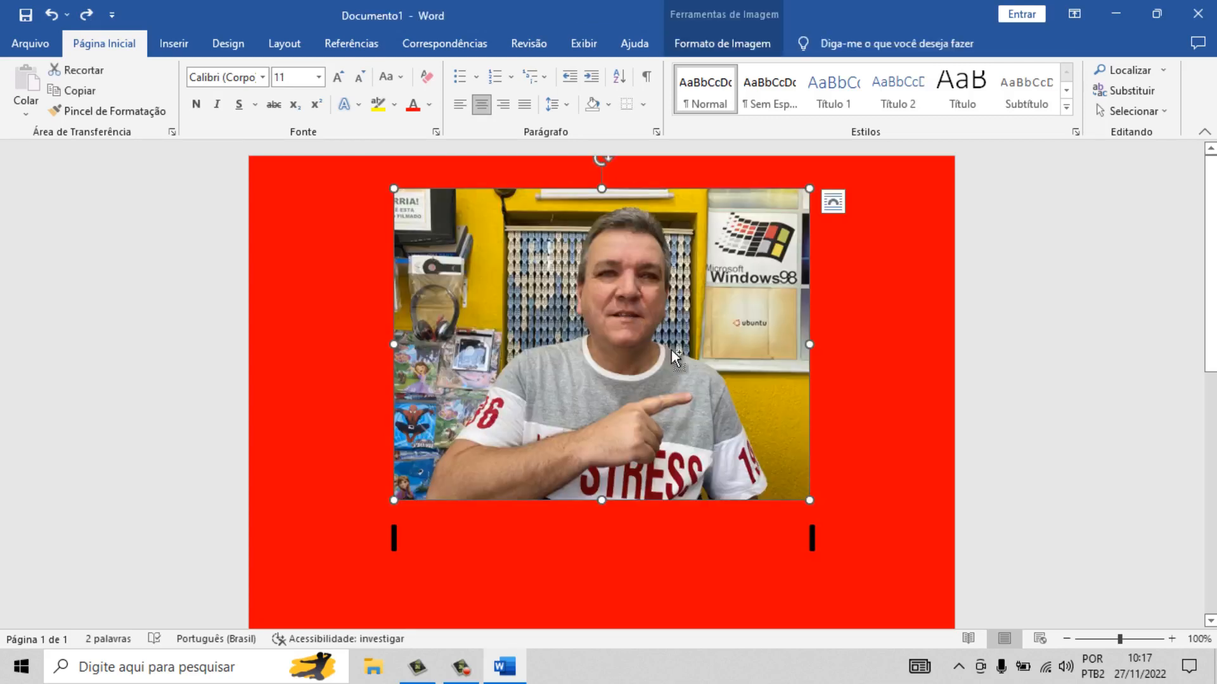
Delete the reference mark below the photo's right edge and the spaces between the two marks
{"action": "left_click", "coordinate": [839, 534]}
{"action": "key", "text": "BackSpace"}
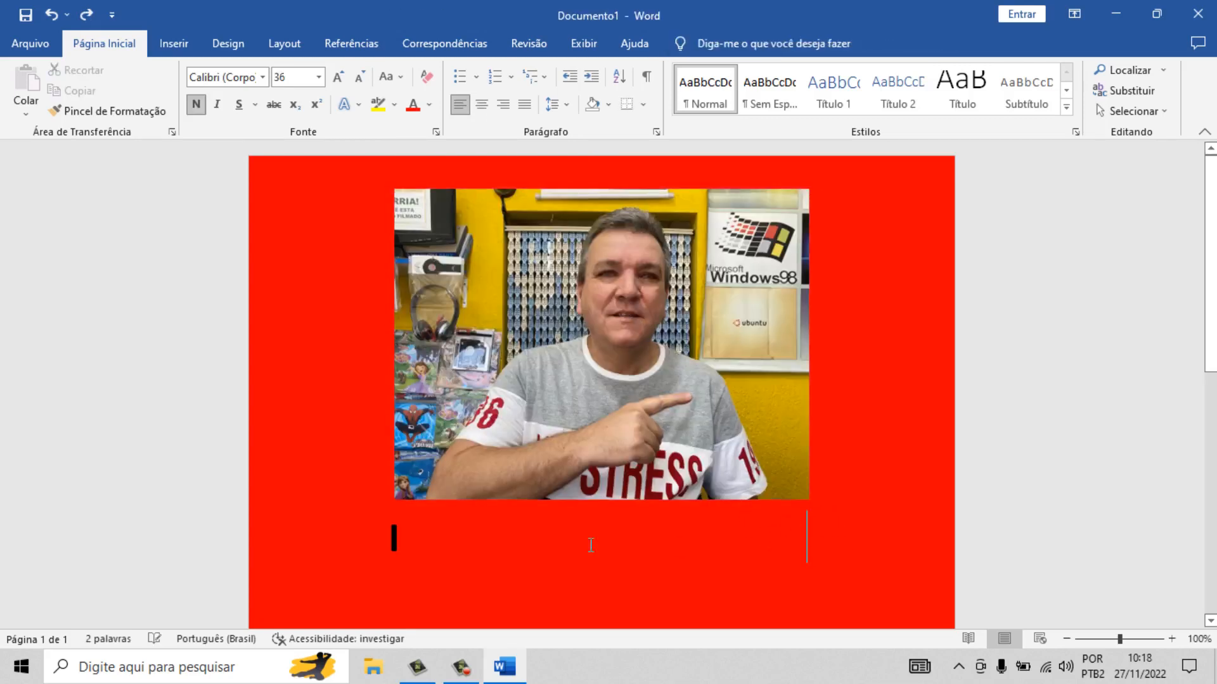
{"action": "key", "text": "BackSpace"}
{"action": "key", "text": "BackSpace"}
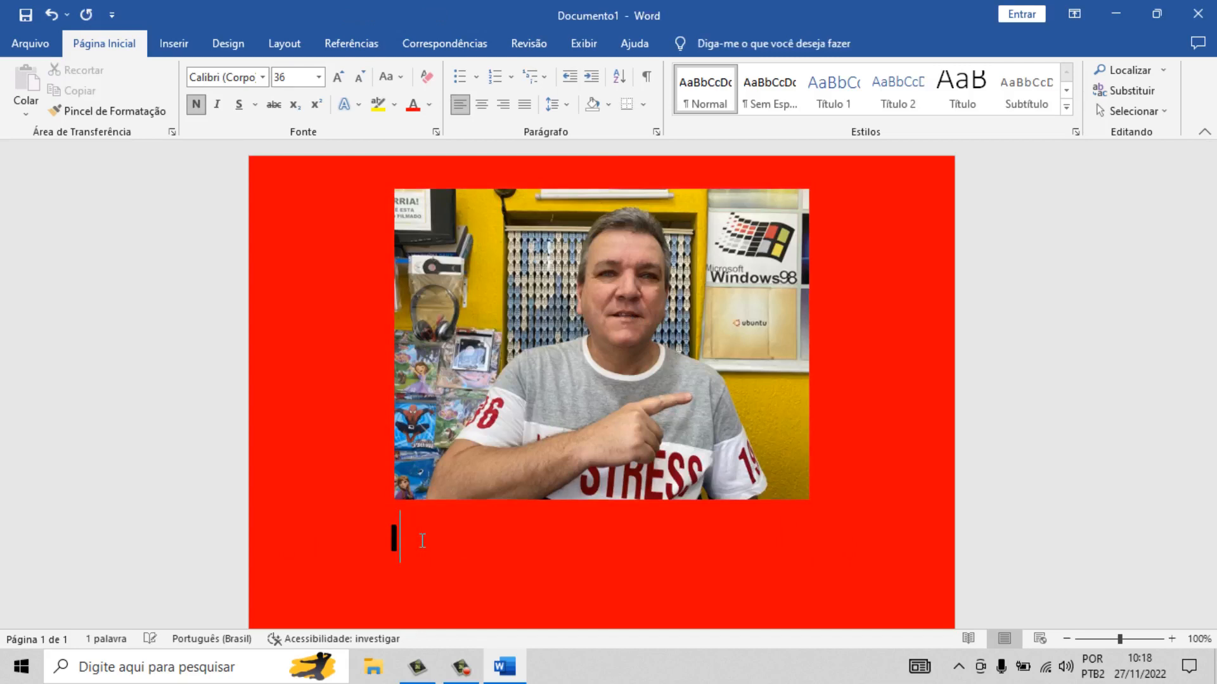
{"action": "left_click", "coordinate": [297, 44]}
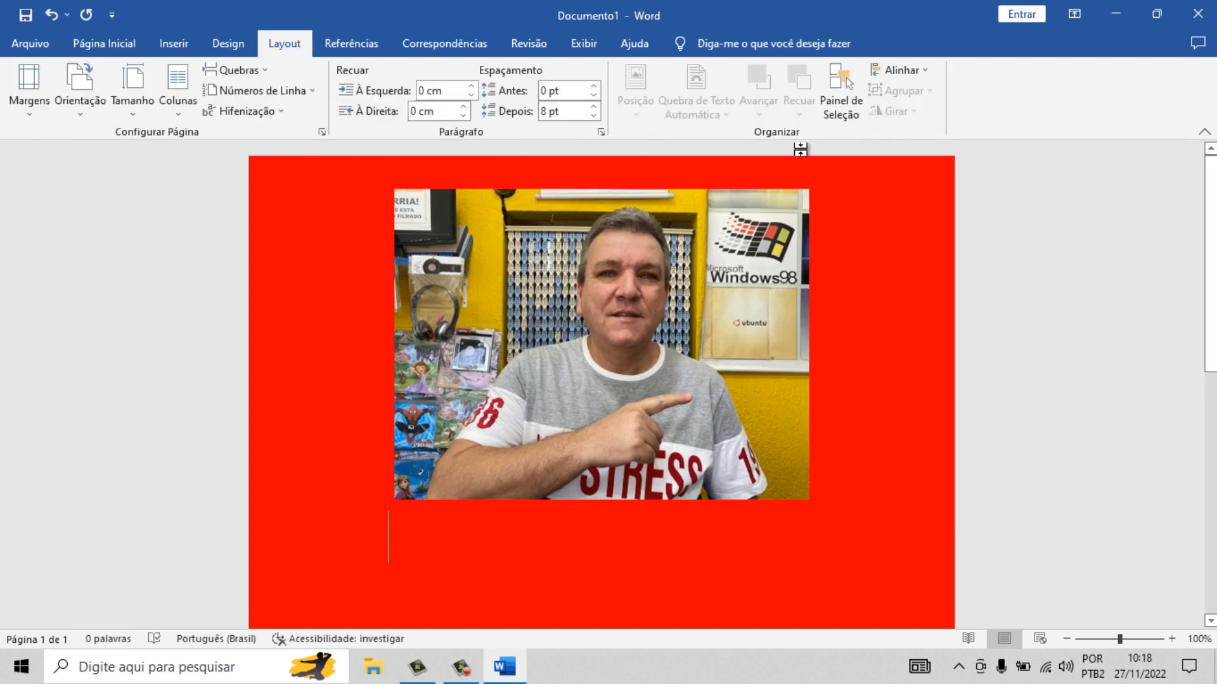
{"action": "left_click", "coordinate": [227, 43]}
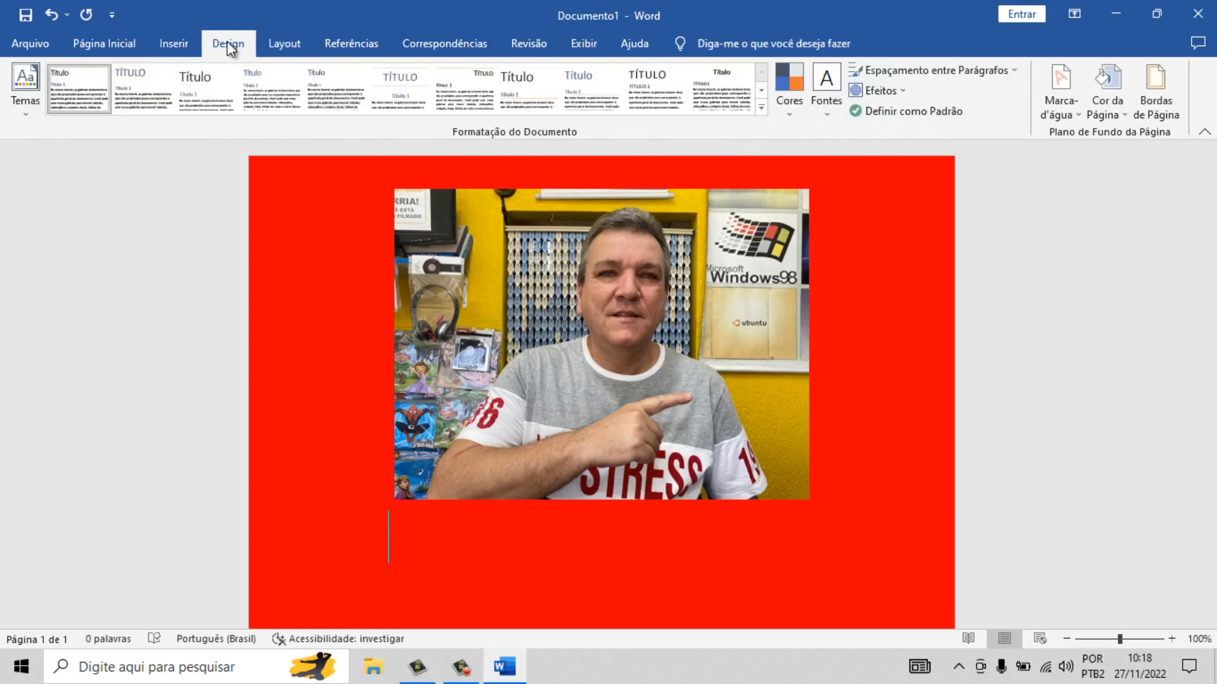
{"action": "left_click", "coordinate": [190, 45]}
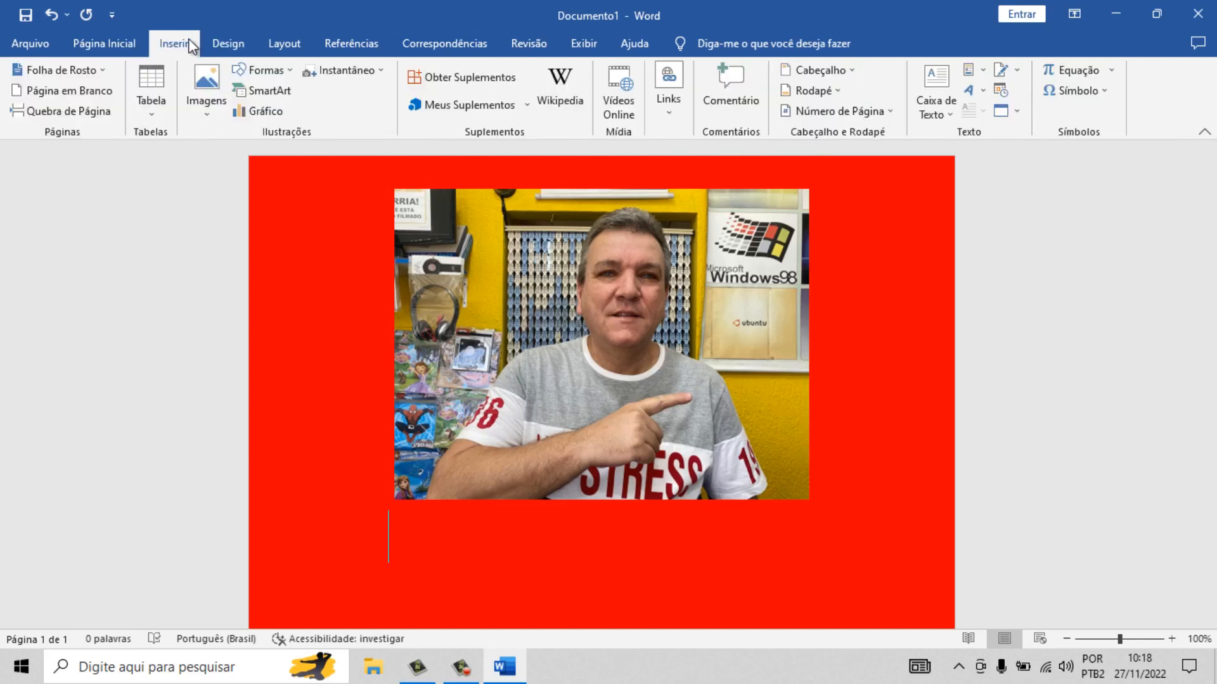
{"action": "left_click", "coordinate": [118, 44]}
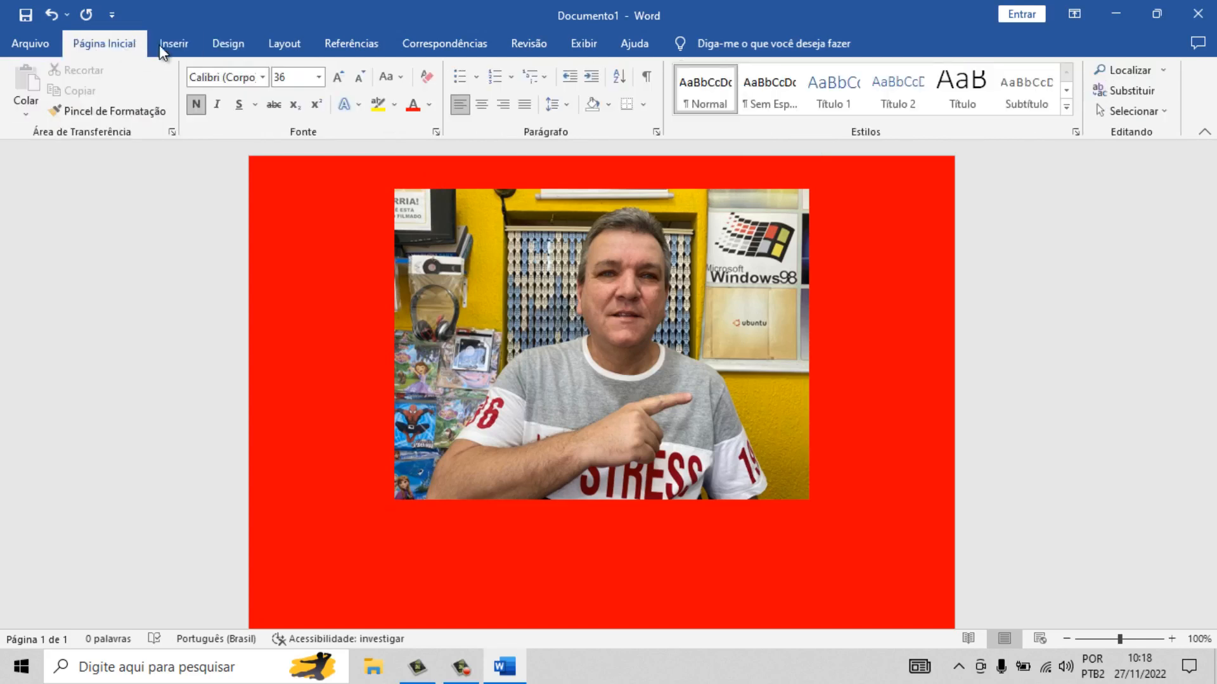
{"action": "left_click", "coordinate": [194, 44]}
{"action": "left_click", "coordinate": [229, 46]}
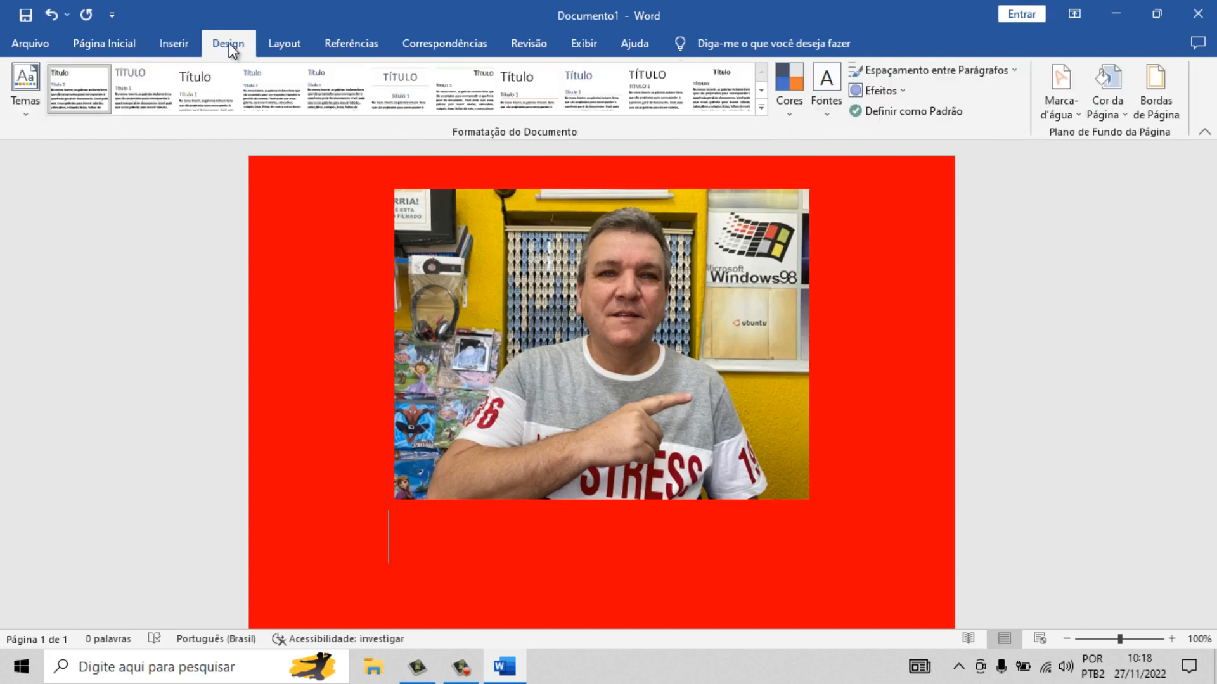
Select the photo and mirror it horizontally with the rotation options
{"action": "left_click", "coordinate": [290, 46]}
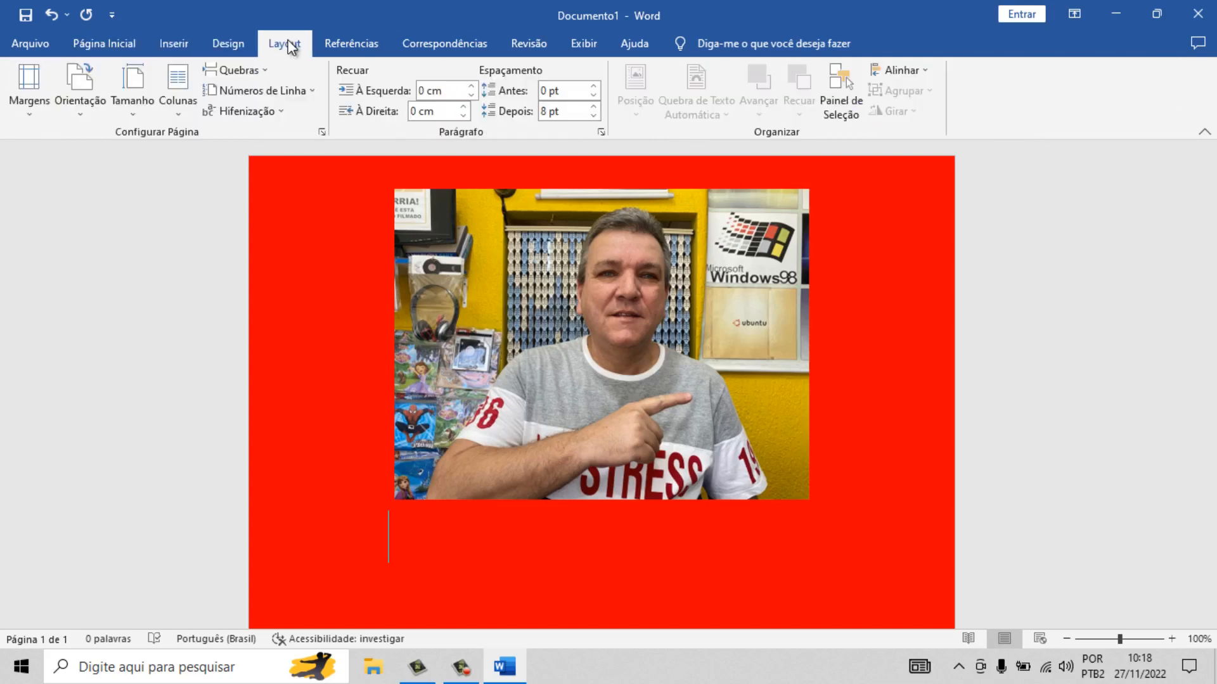
{"action": "left_click", "coordinate": [536, 304]}
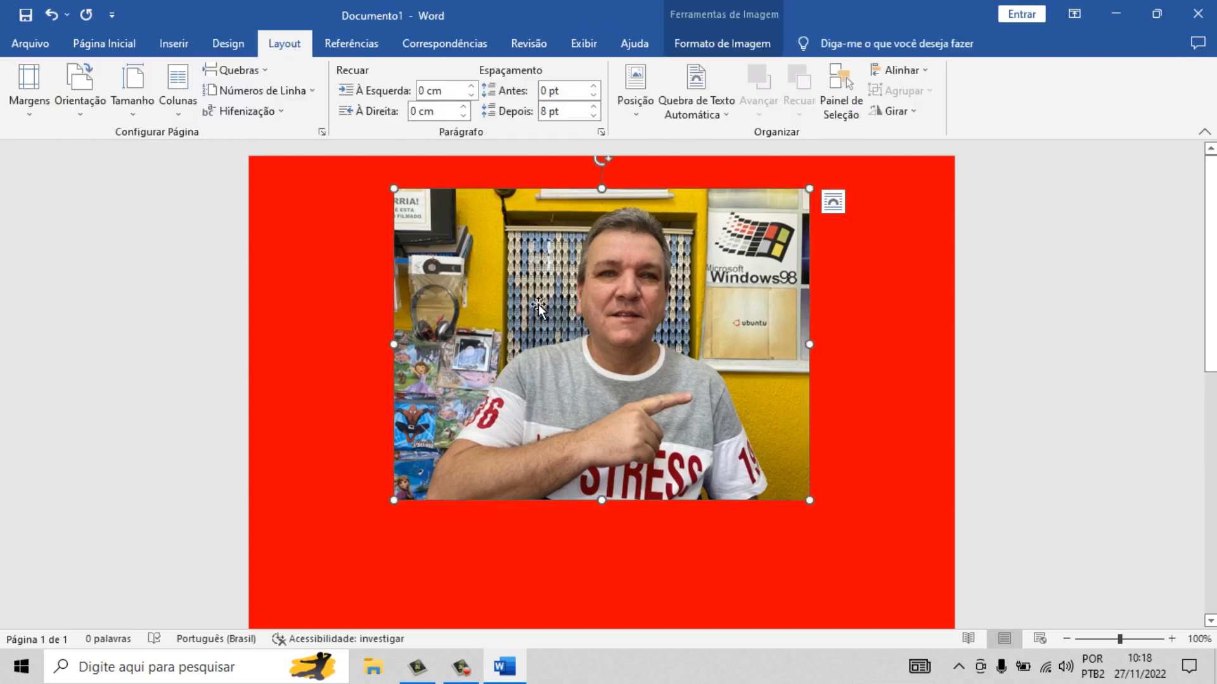
{"action": "left_click", "coordinate": [857, 293]}
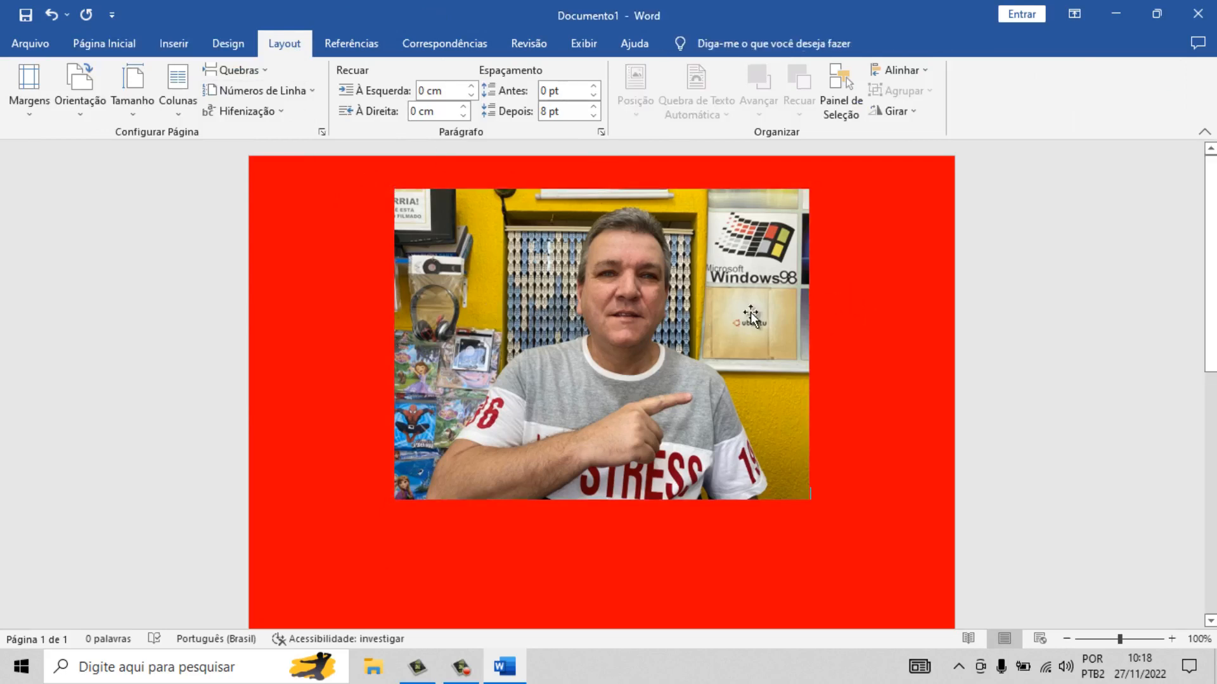
{"action": "left_click", "coordinate": [732, 310]}
{"action": "left_click", "coordinate": [349, 306]}
{"action": "left_click", "coordinate": [425, 284]}
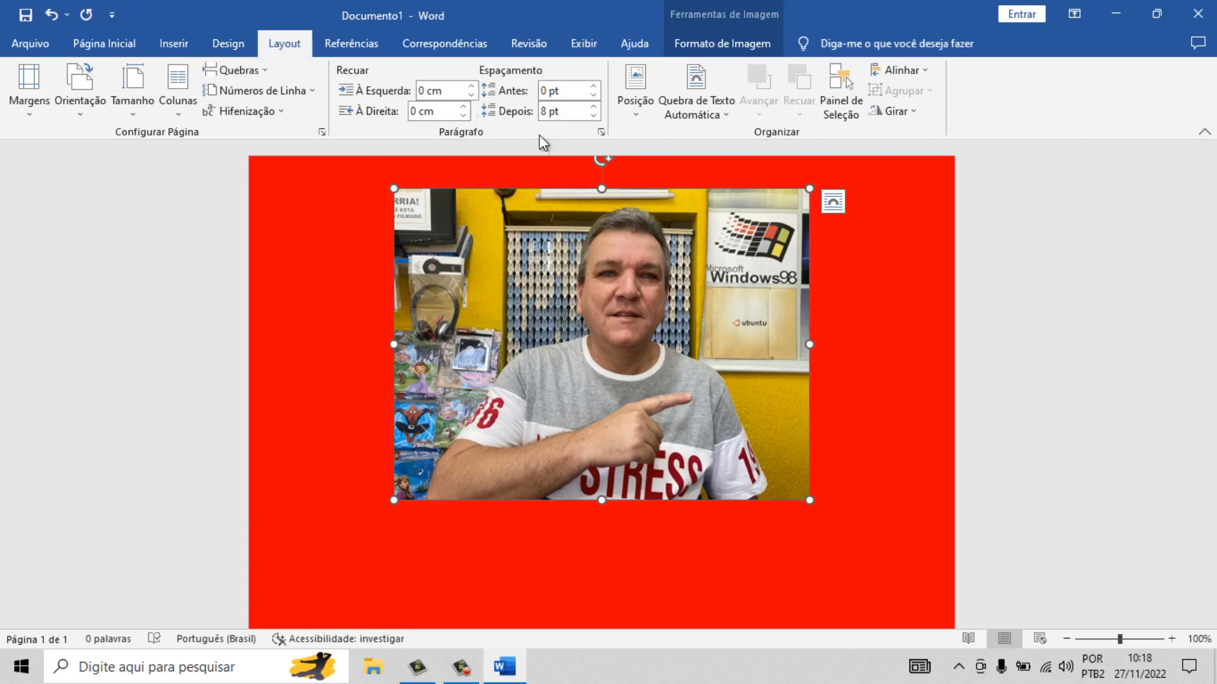
{"action": "left_click", "coordinate": [913, 111]}
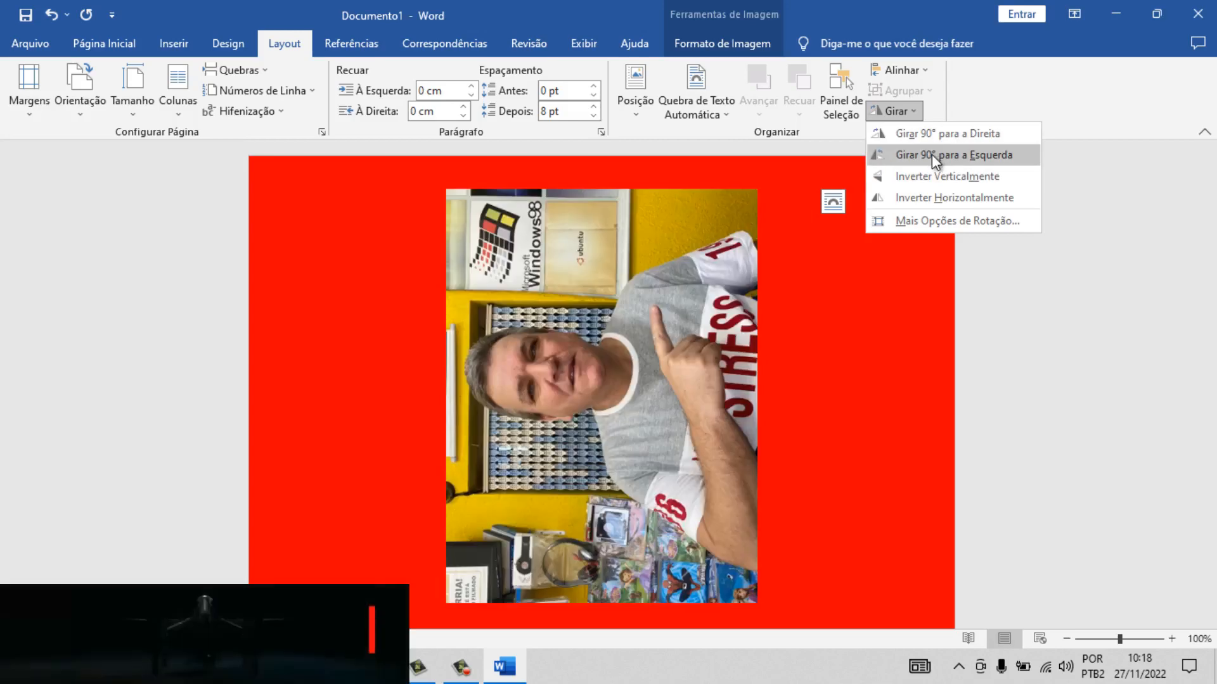
{"action": "left_click", "coordinate": [938, 195]}
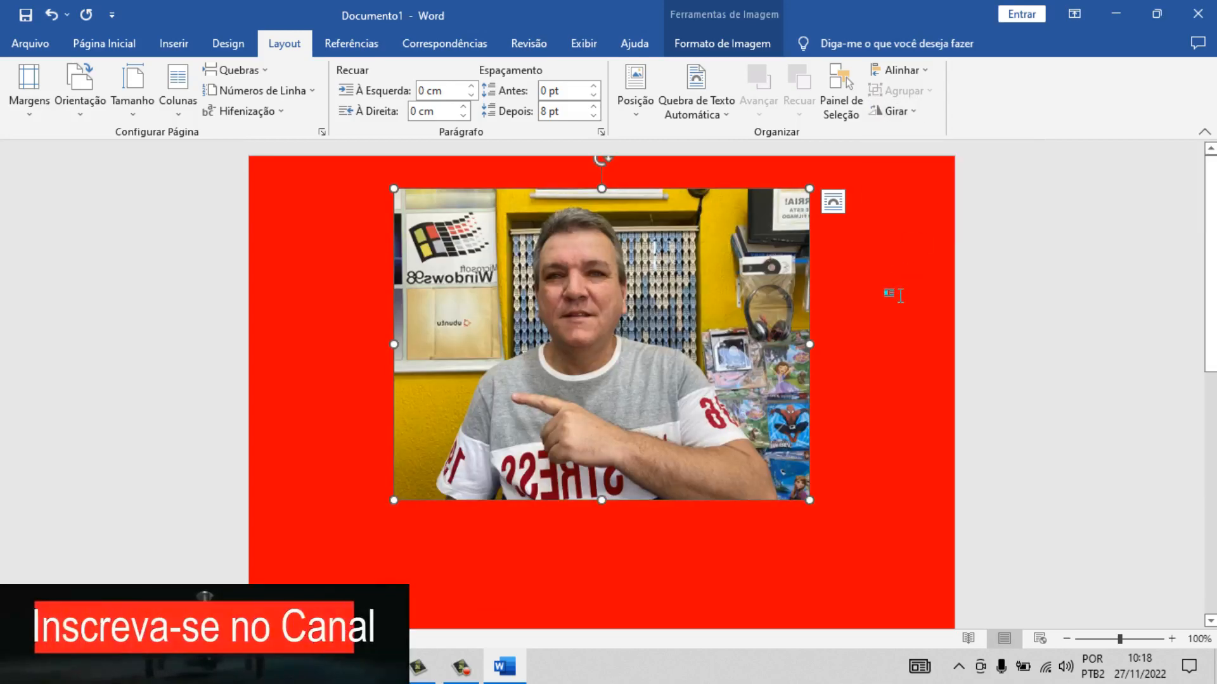
Flip the photo back horizontally by pulling its side edge past the opposite edge, leaving it slightly narrower
{"action": "left_click", "coordinate": [862, 377]}
{"action": "left_click", "coordinate": [804, 350]}
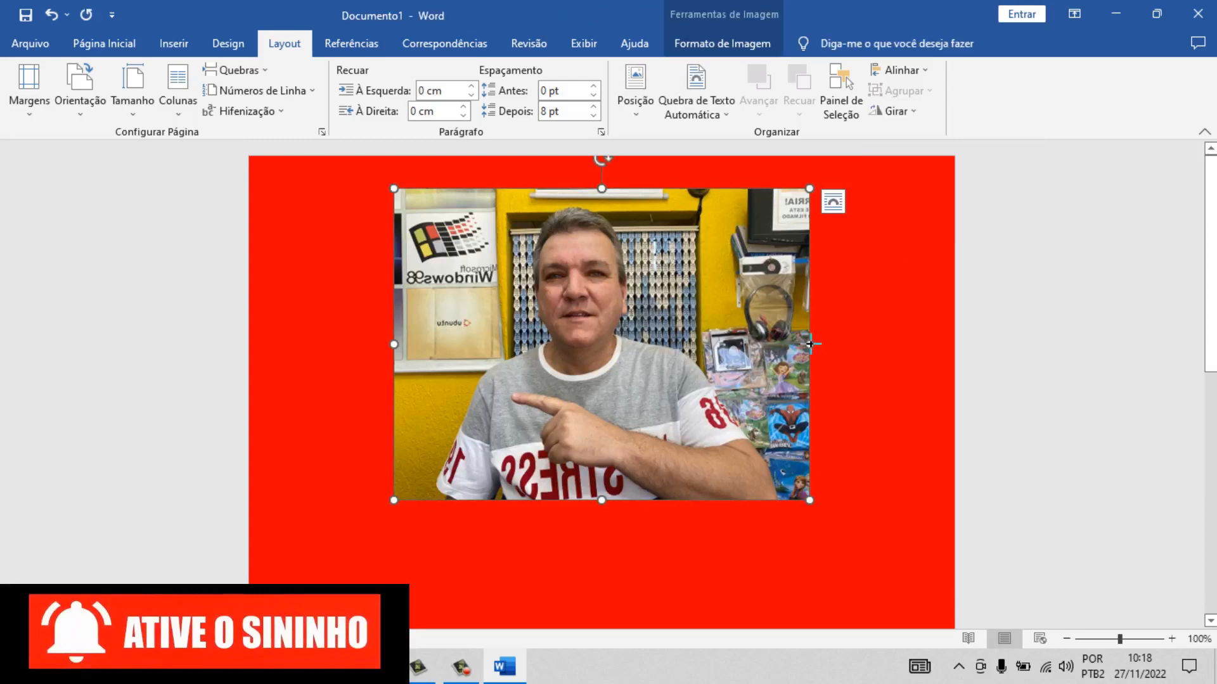
{"action": "left_click_drag", "start_coordinate": [809, 344], "coordinate": [46, 372]}
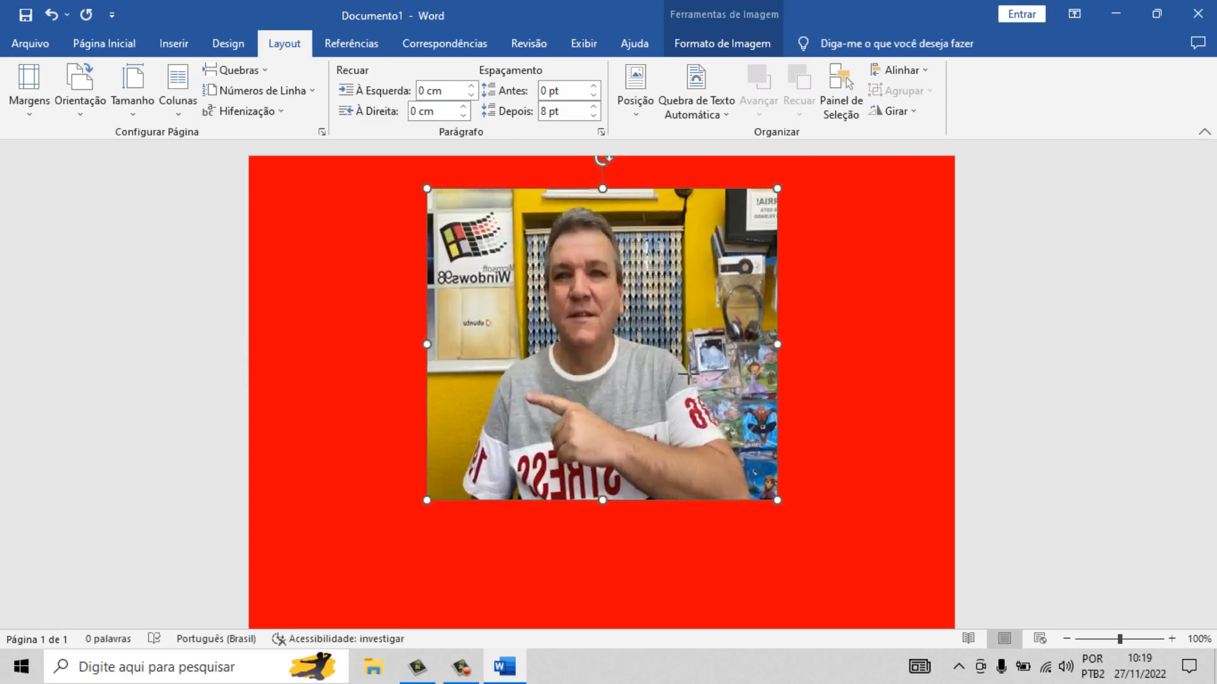
{"action": "left_click_drag", "start_coordinate": [686, 374], "coordinate": [24, 373]}
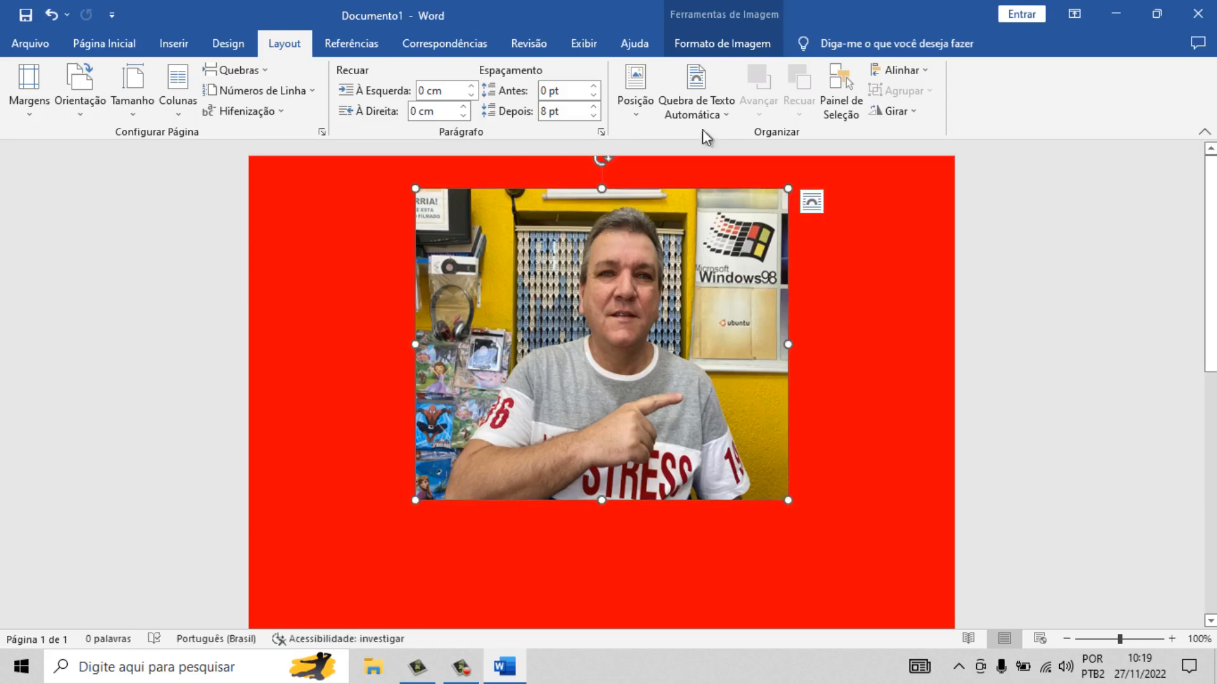
Set the photo's text wrapping to Square (Quadrado) and move the photo a little lower on the page
{"action": "left_click", "coordinate": [704, 98]}
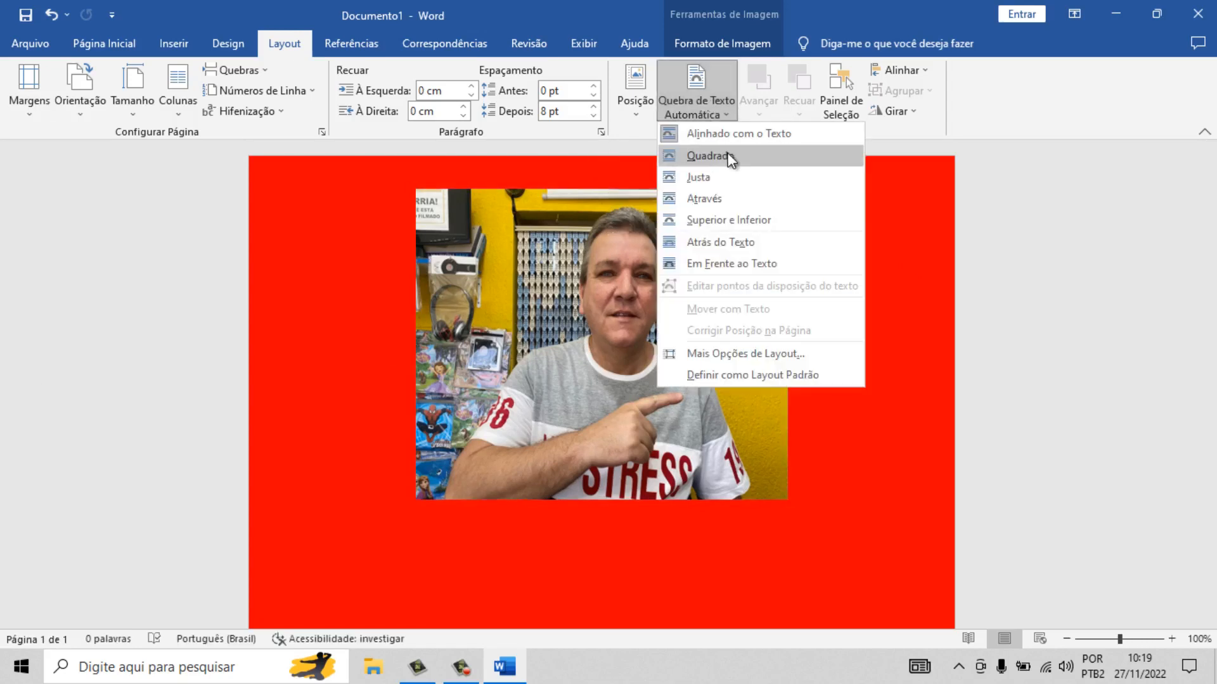
{"action": "left_click", "coordinate": [706, 155]}
{"action": "left_click_drag", "start_coordinate": [673, 236], "coordinate": [672, 263]}
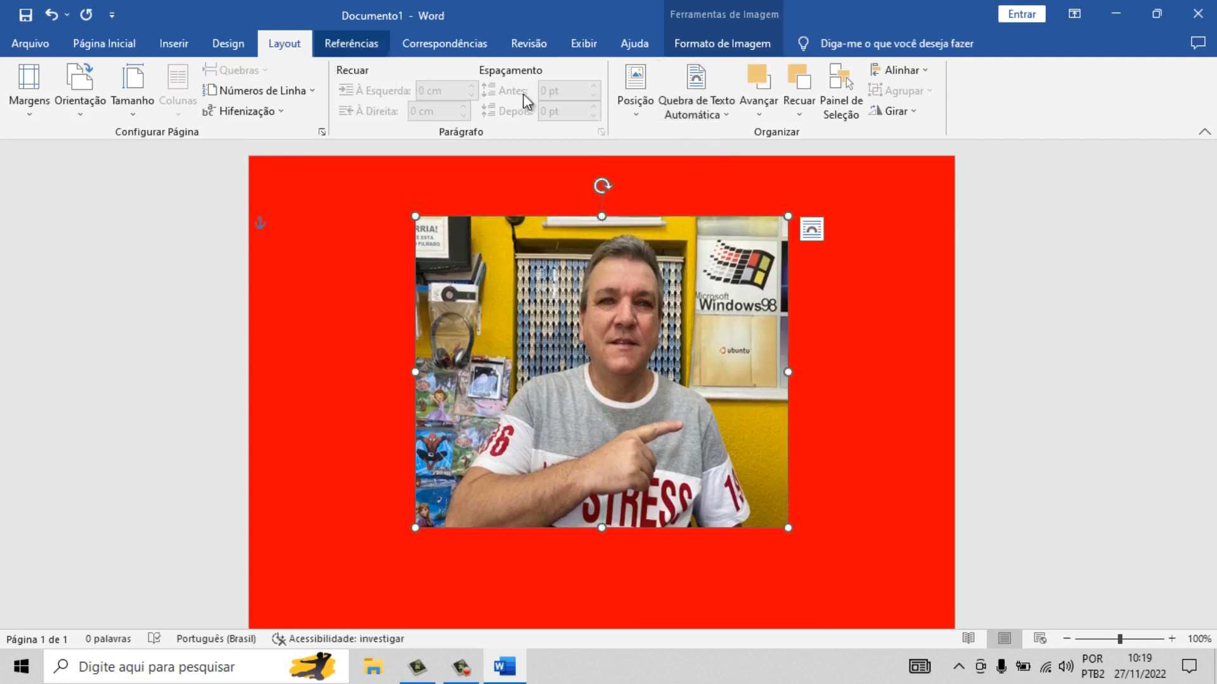
{"action": "left_click_drag", "start_coordinate": [698, 272], "coordinate": [678, 348]}
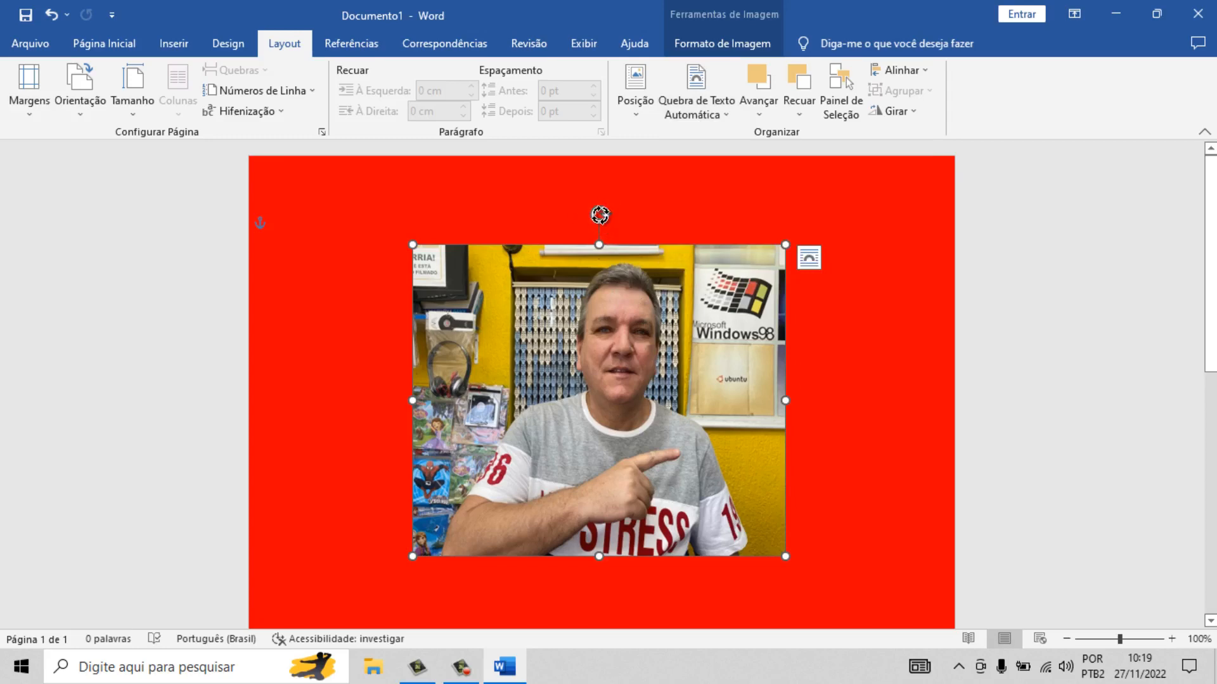
Rotate the photo 90° clockwise with its rotation handle and return it upright
{"action": "left_click_drag", "start_coordinate": [599, 216], "coordinate": [756, 396]}
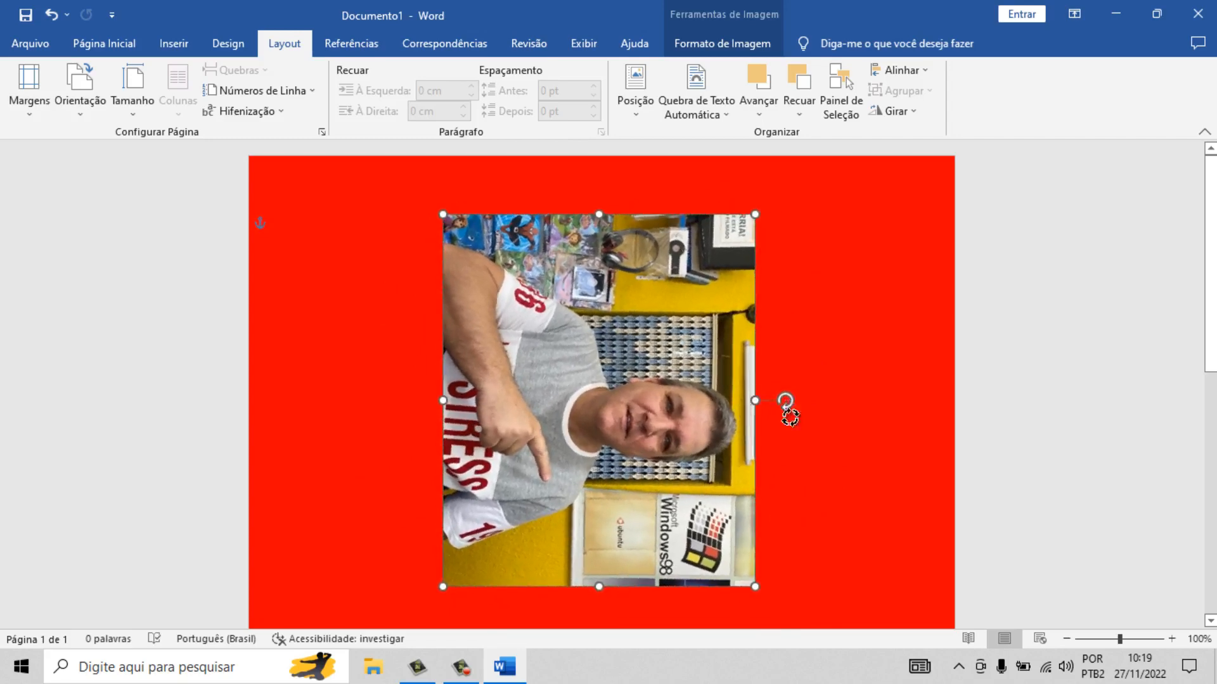
{"action": "left_click_drag", "start_coordinate": [786, 406], "coordinate": [600, 261]}
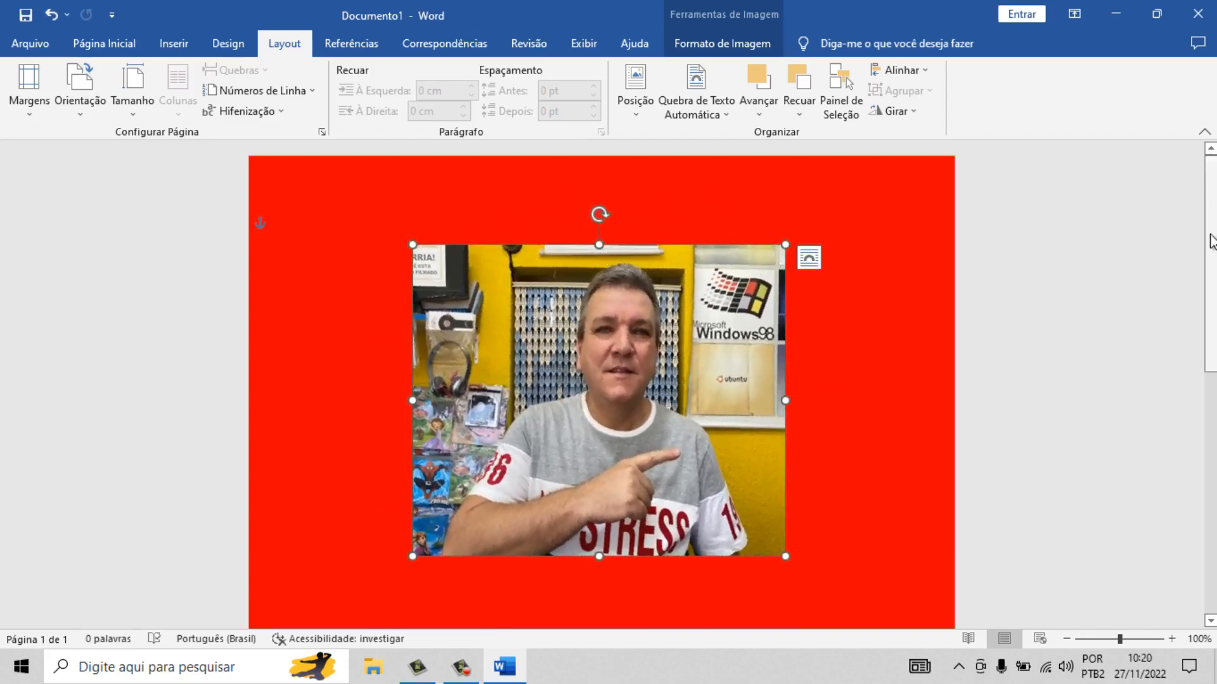
Shrink and enlarge the photo proportionally from its corners, ending with it slightly larger than at the start
{"action": "scroll", "coordinate": [1211, 241], "scroll_direction": "down", "scroll_amount": 2}
{"action": "scroll", "coordinate": [1211, 246], "scroll_direction": "up", "scroll_amount": 1}
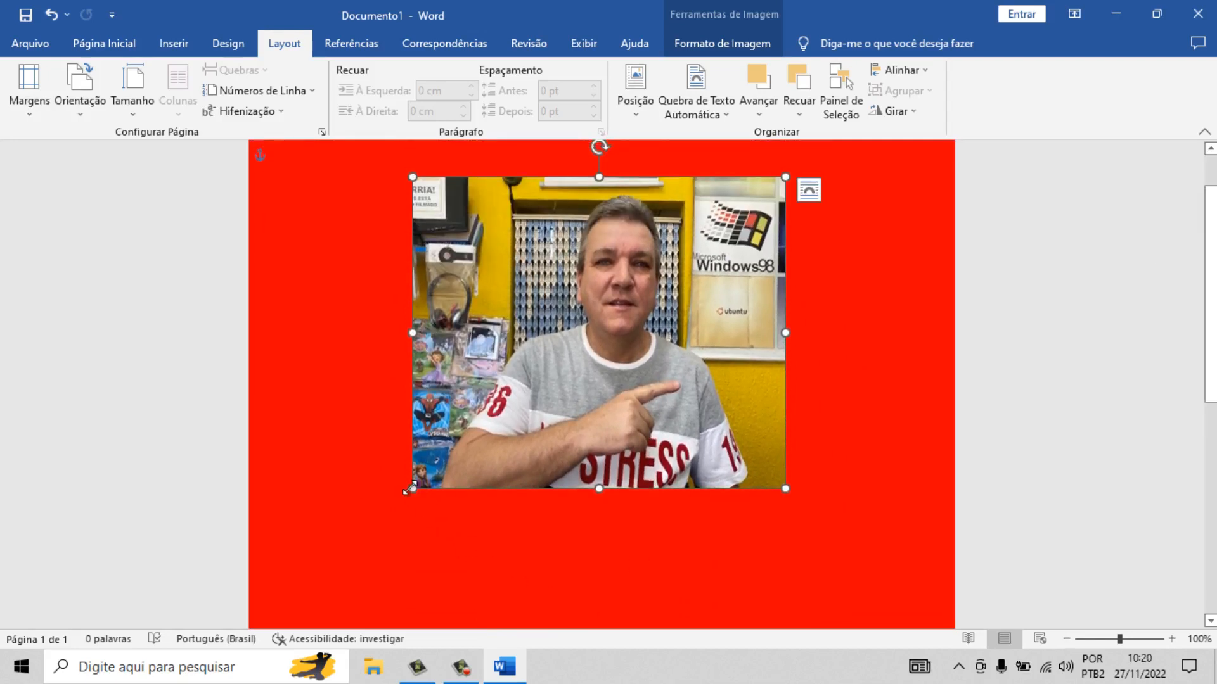
{"action": "mouse_move", "coordinate": [412, 488]}
{"action": "left_mouse_down"}
{"action": "mouse_move", "coordinate": [371, 556]}
{"action": "mouse_move", "coordinate": [342, 576]}
{"action": "mouse_move", "coordinate": [508, 408]}
{"action": "mouse_move", "coordinate": [420, 484]}
{"action": "left_mouse_up"}
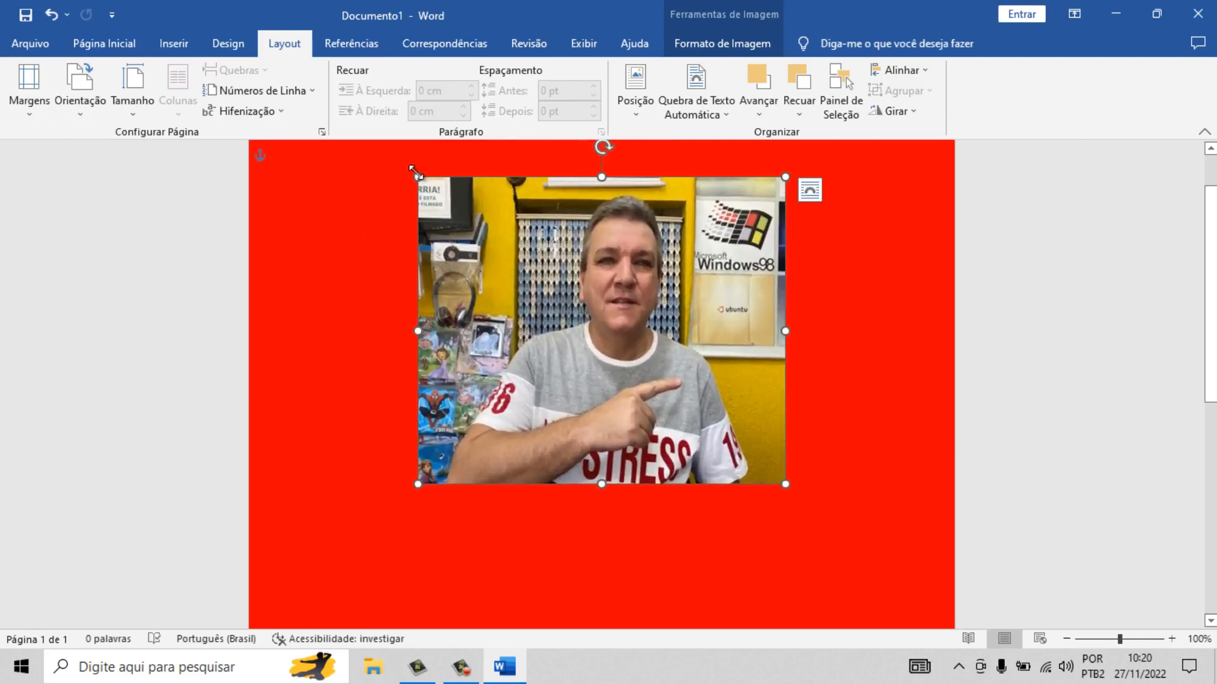
{"action": "left_click_drag", "start_coordinate": [417, 177], "coordinate": [449, 203]}
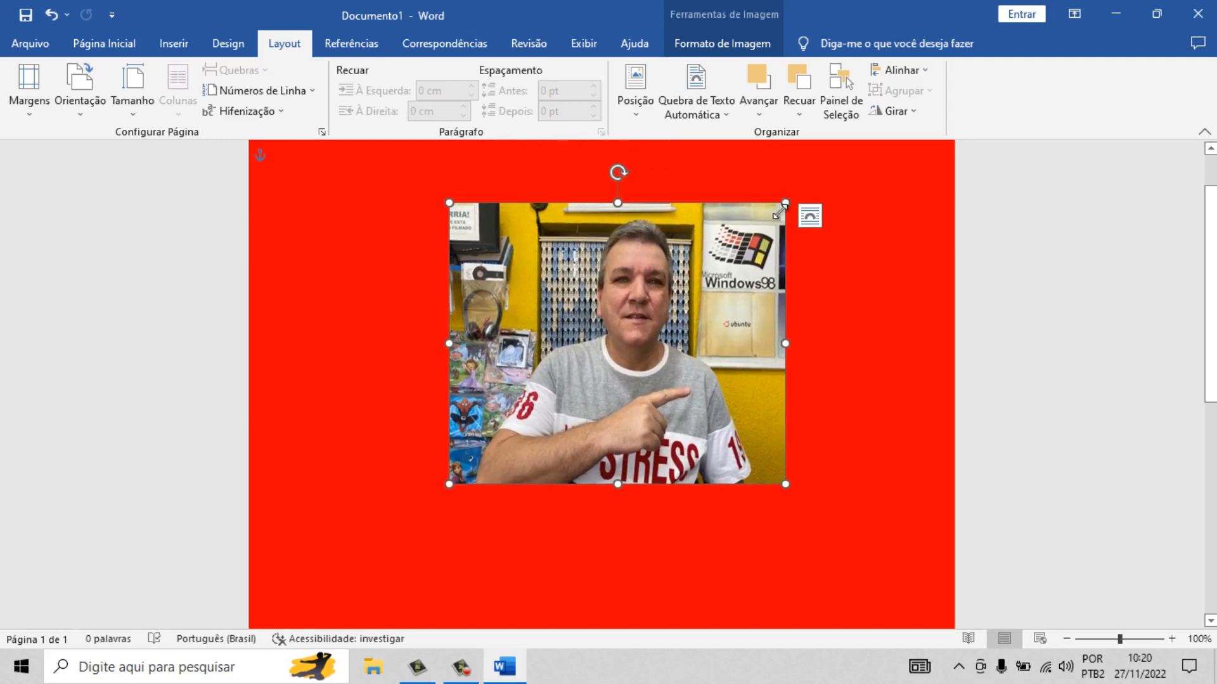
{"action": "left_click_drag", "start_coordinate": [780, 211], "coordinate": [743, 242]}
{"action": "left_click_drag", "start_coordinate": [735, 478], "coordinate": [779, 507]}
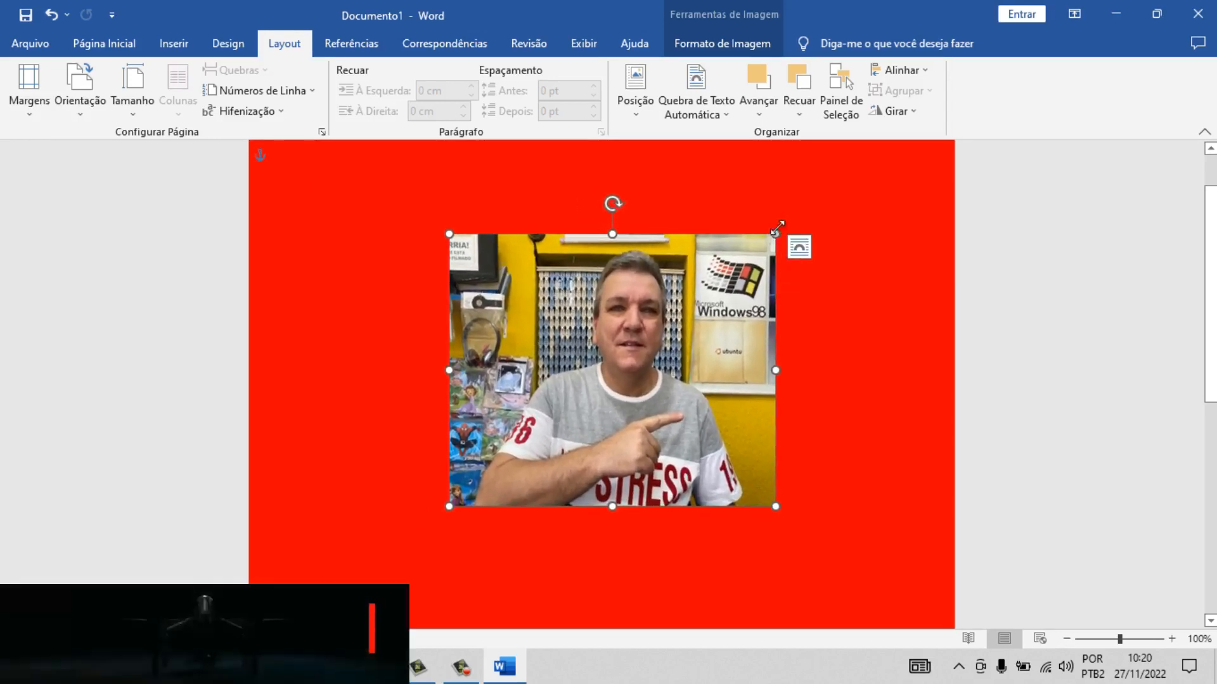
{"action": "left_click_drag", "start_coordinate": [779, 231], "coordinate": [807, 202]}
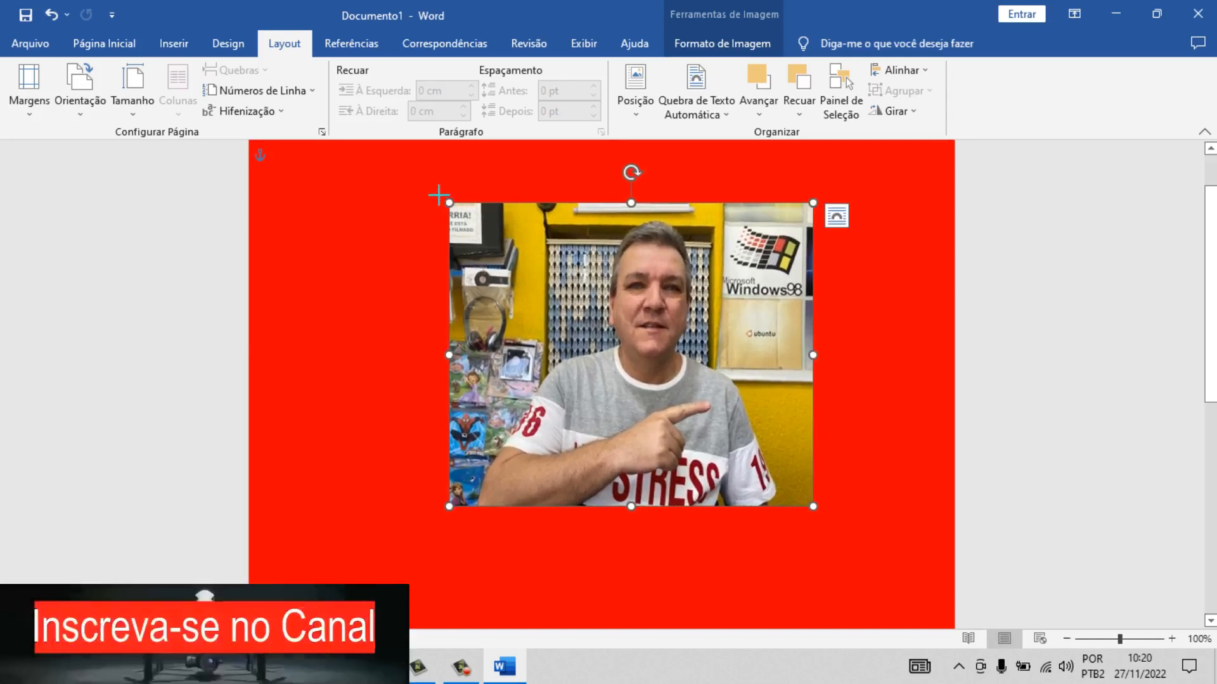
{"action": "left_click_drag", "start_coordinate": [449, 204], "coordinate": [422, 190]}
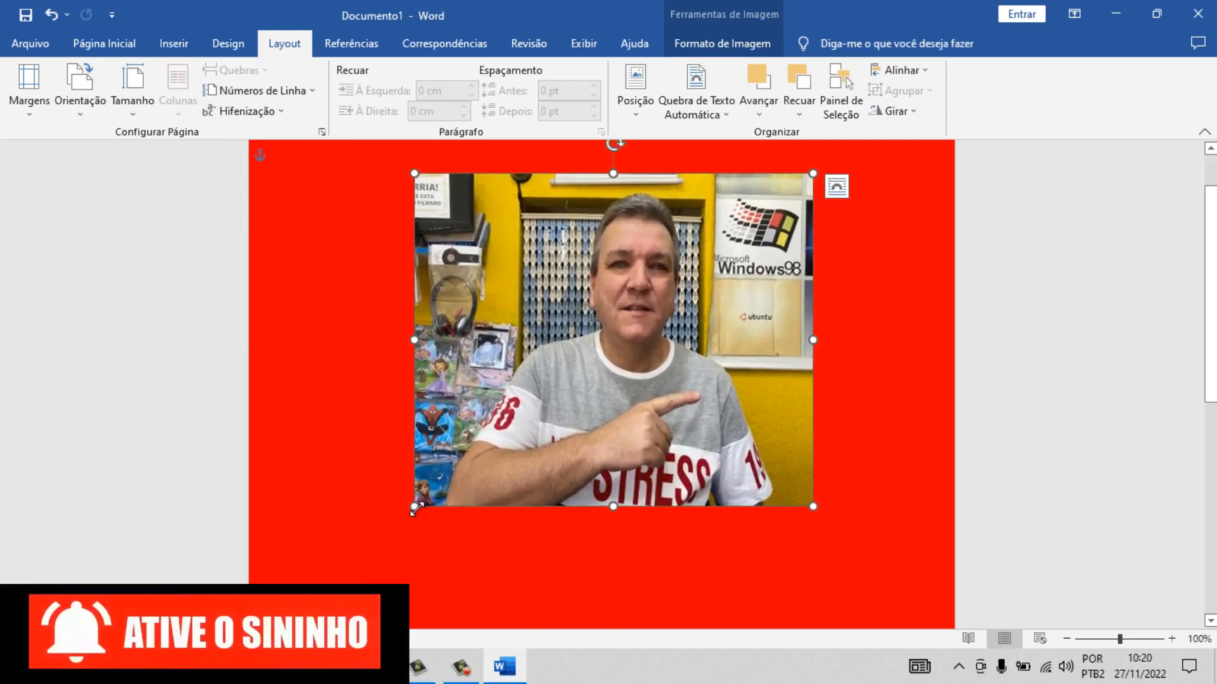
{"action": "left_click_drag", "start_coordinate": [416, 507], "coordinate": [384, 532]}
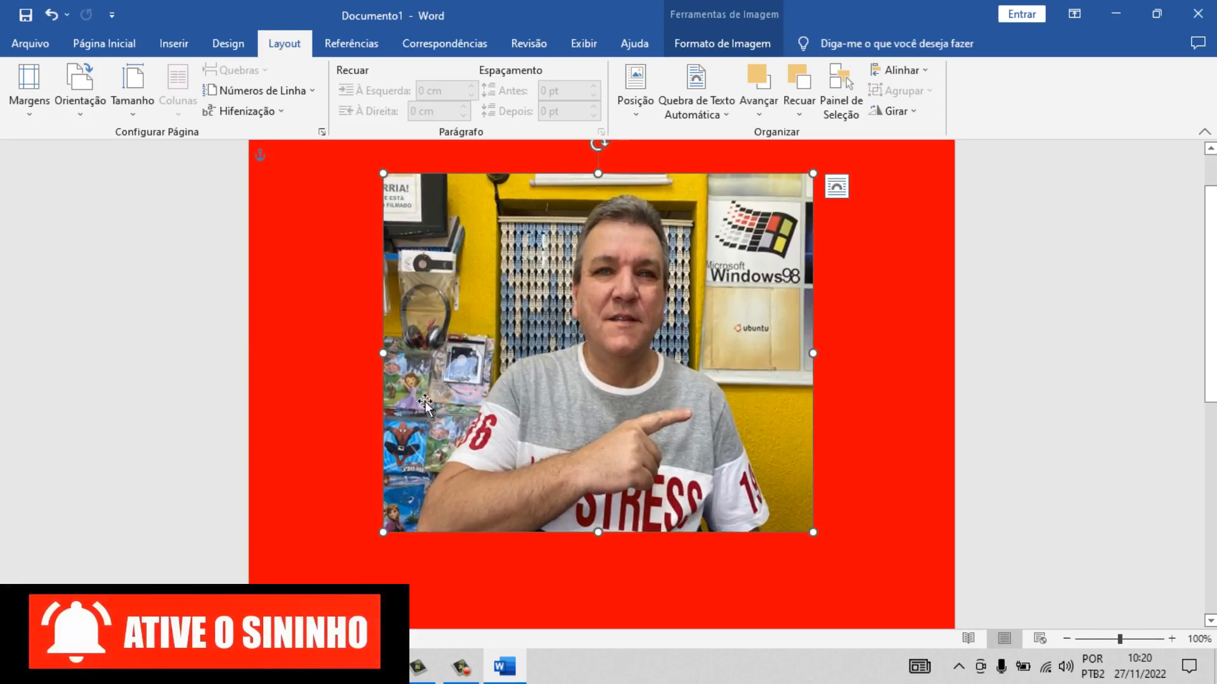
Widen the photo from both side edges and adjust its height slightly, finishing with a small resize from the lower-left corner
{"action": "mouse_move", "coordinate": [383, 353]}
{"action": "left_mouse_down"}
{"action": "mouse_move", "coordinate": [467, 355]}
{"action": "mouse_move", "coordinate": [374, 370]}
{"action": "left_mouse_up"}
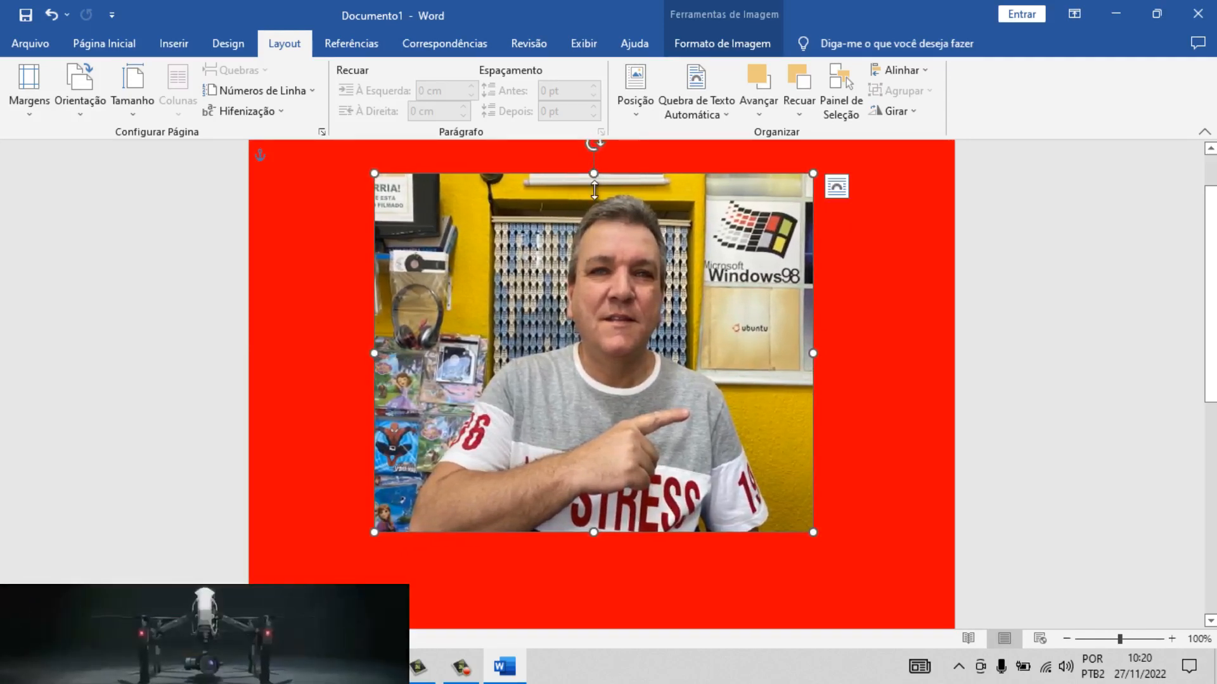
{"action": "mouse_move", "coordinate": [594, 190]}
{"action": "left_mouse_down"}
{"action": "mouse_move", "coordinate": [593, 230]}
{"action": "mouse_move", "coordinate": [594, 196]}
{"action": "left_mouse_up"}
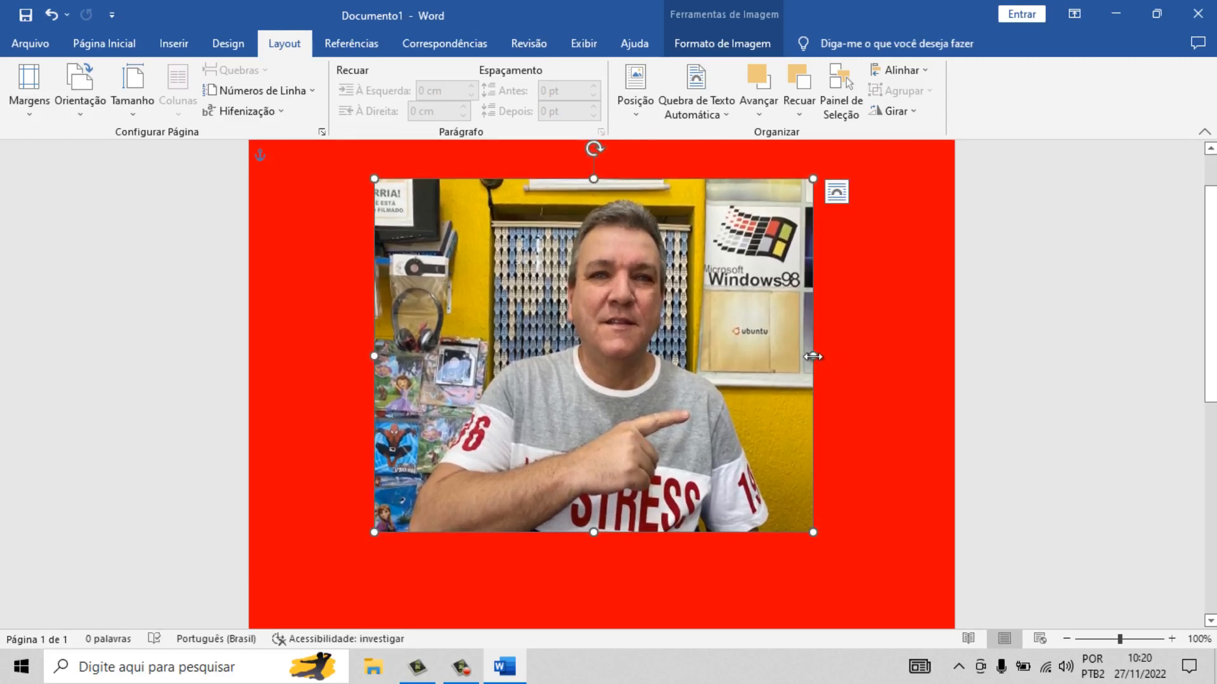
{"action": "mouse_move", "coordinate": [813, 357]}
{"action": "left_mouse_down"}
{"action": "mouse_move", "coordinate": [788, 361]}
{"action": "mouse_move", "coordinate": [829, 358]}
{"action": "left_mouse_up"}
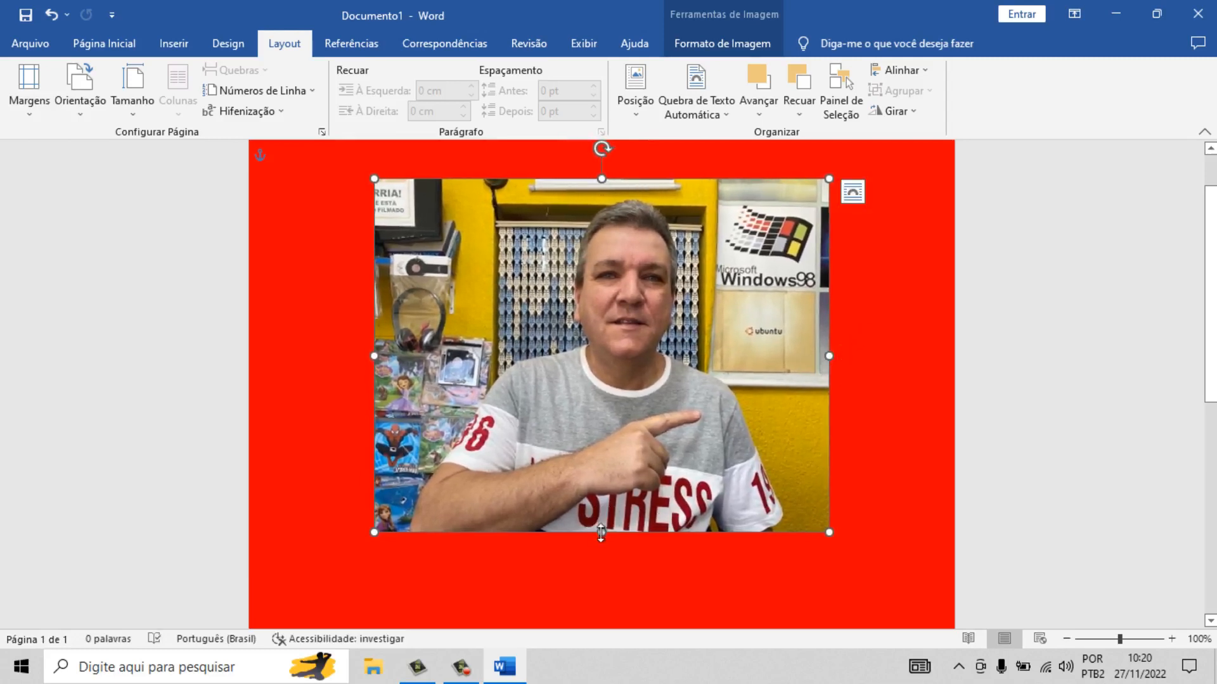
{"action": "mouse_move", "coordinate": [601, 533]}
{"action": "left_mouse_down"}
{"action": "mouse_move", "coordinate": [604, 506]}
{"action": "mouse_move", "coordinate": [613, 535]}
{"action": "left_mouse_up"}
{"action": "mouse_move", "coordinate": [373, 532]}
{"action": "left_mouse_down"}
{"action": "mouse_move", "coordinate": [416, 505]}
{"action": "mouse_move", "coordinate": [377, 529]}
{"action": "left_mouse_up"}
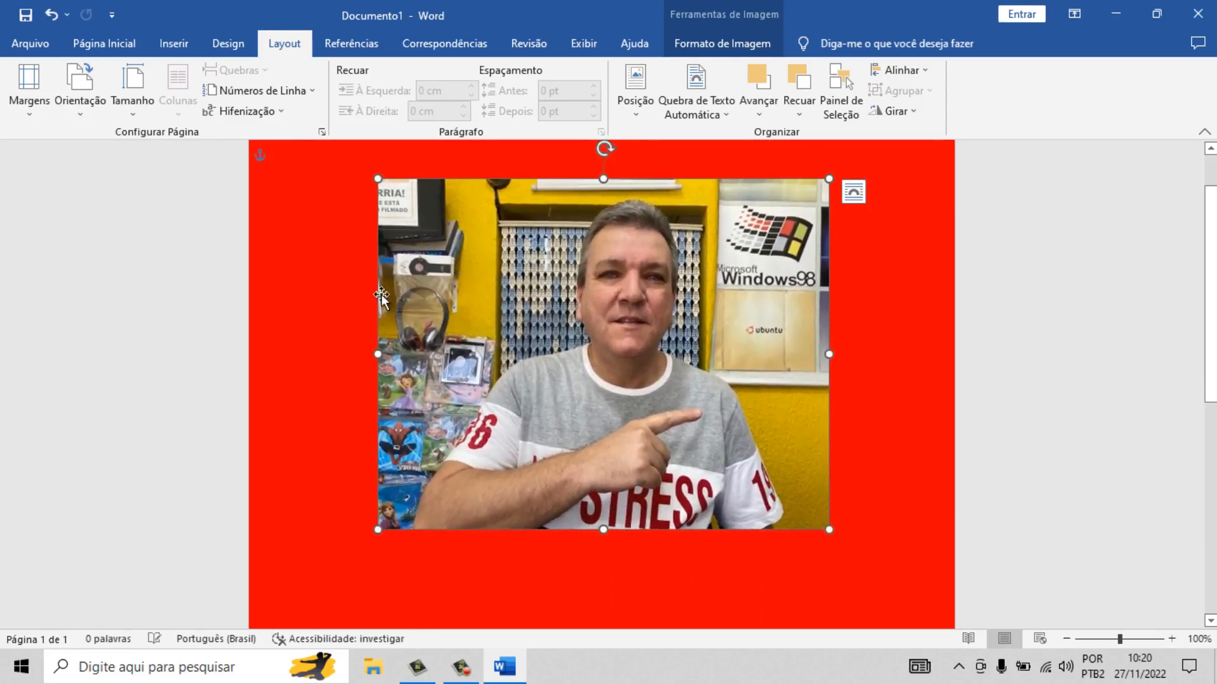
Shrink the photo to just over half its width from the upper-left corner and centre it horizontally on the page
{"action": "left_click_drag", "start_coordinate": [377, 180], "coordinate": [584, 340]}
{"action": "left_click_drag", "start_coordinate": [706, 443], "coordinate": [600, 456]}
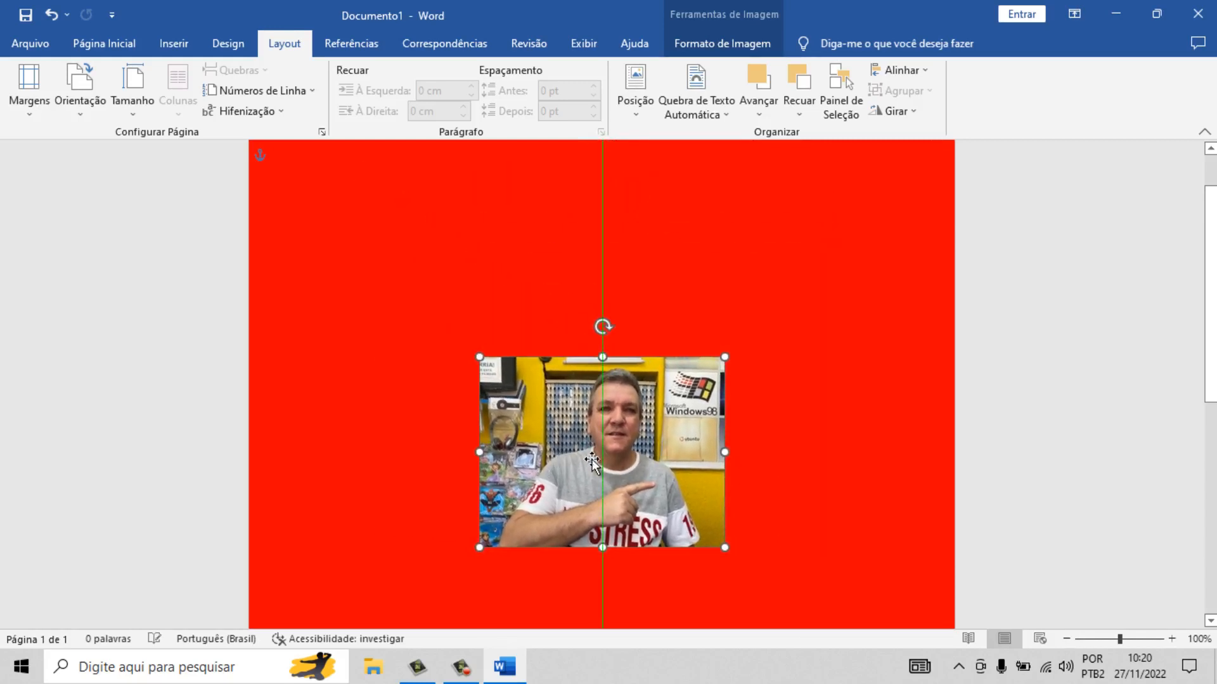
Try pulling the photo's corner past its lower edge and stretching only its top edge, undoing each distortion
{"action": "left_click_drag", "start_coordinate": [479, 353], "coordinate": [603, 634]}
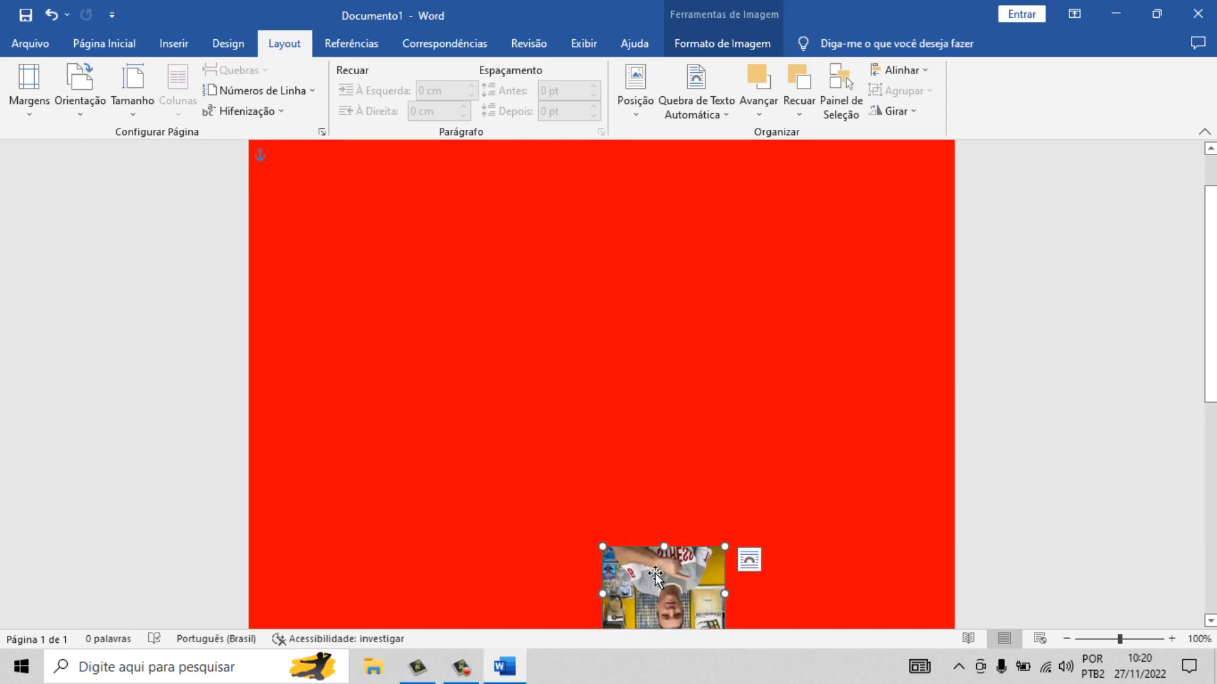
{"action": "key", "text": "ctrl+z"}
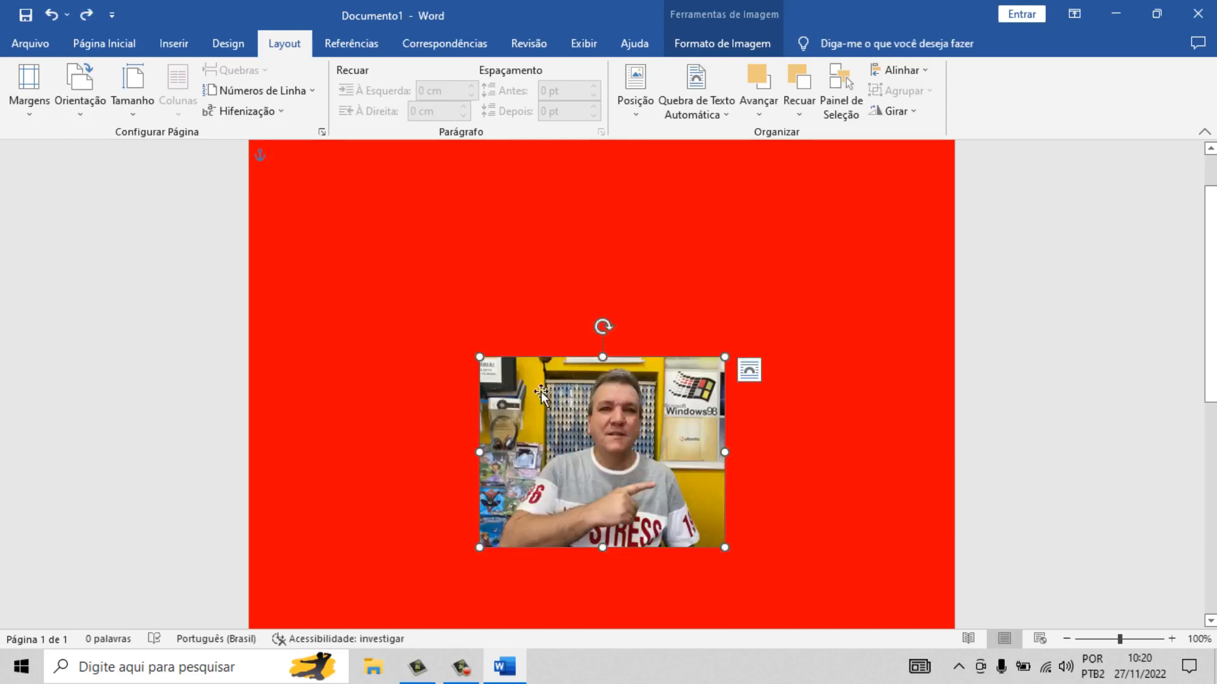
{"action": "left_click_drag", "start_coordinate": [484, 354], "coordinate": [550, 412]}
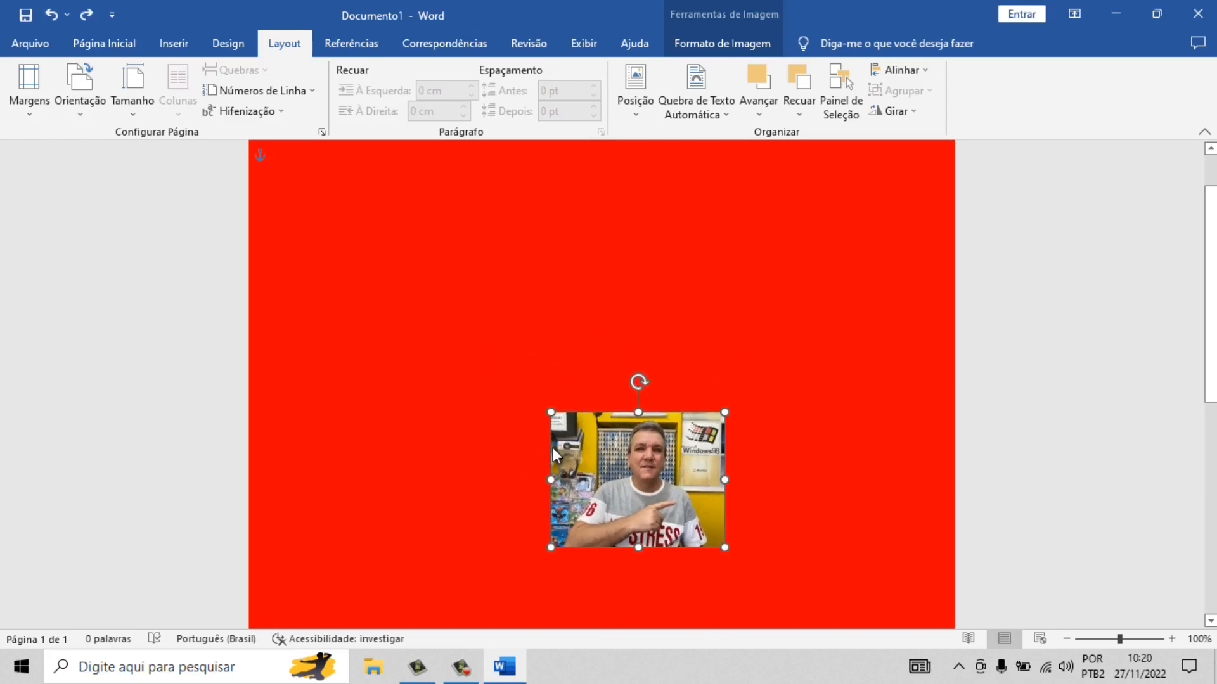
{"action": "left_click_drag", "start_coordinate": [638, 412], "coordinate": [642, 353]}
{"action": "key", "text": "ctrl+z"}
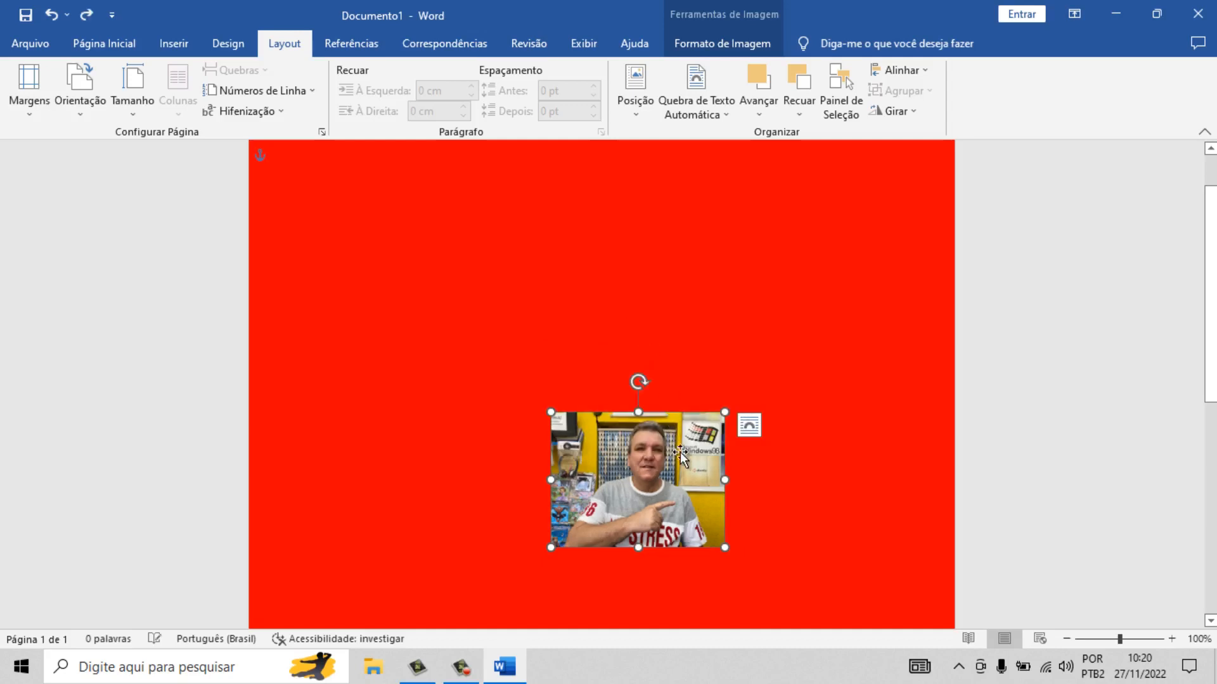
Resize the photo proportionally from its left corners to a medium size and centre it horizontally on the page
{"action": "key", "text": "ctrl+z"}
{"action": "key", "text": "ctrl+y"}
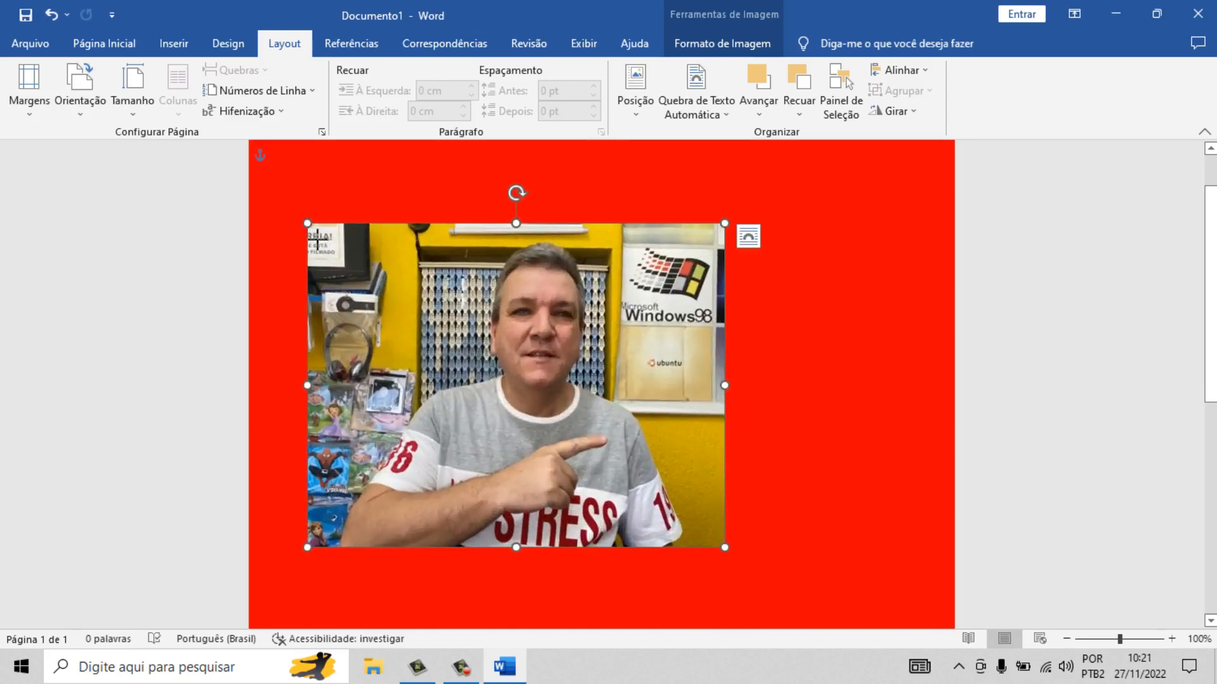
{"action": "key", "text": "ctrl+z"}
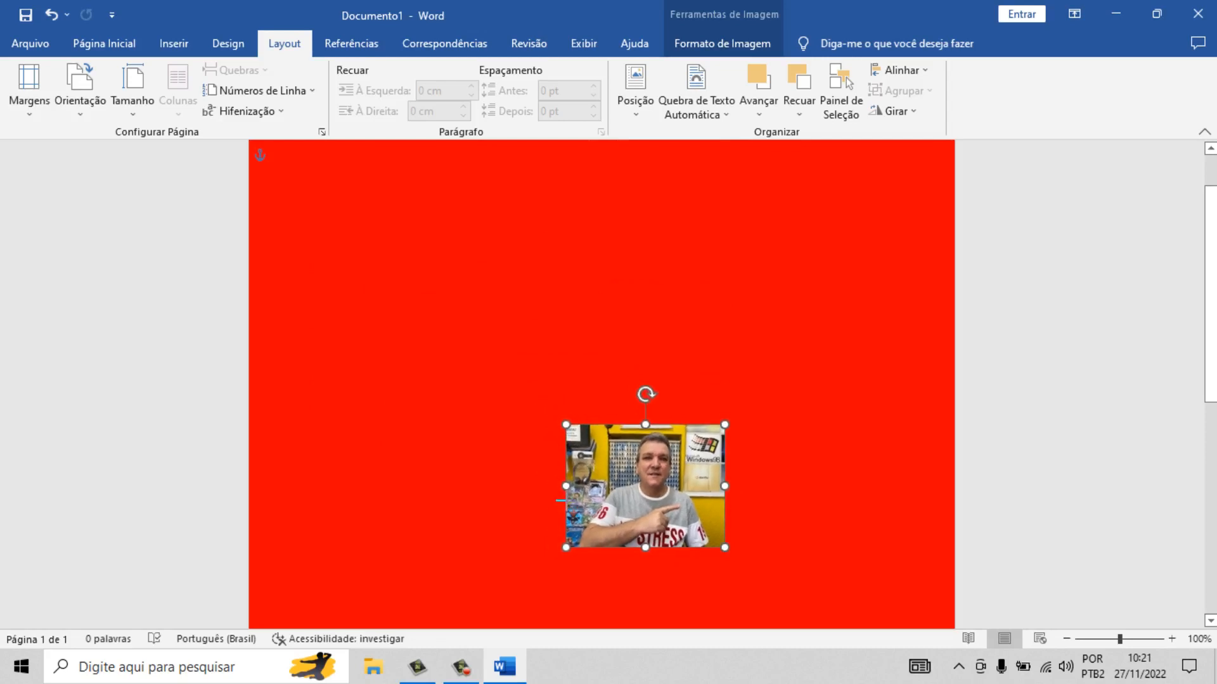
{"action": "left_click_drag", "start_coordinate": [565, 500], "coordinate": [347, 254]}
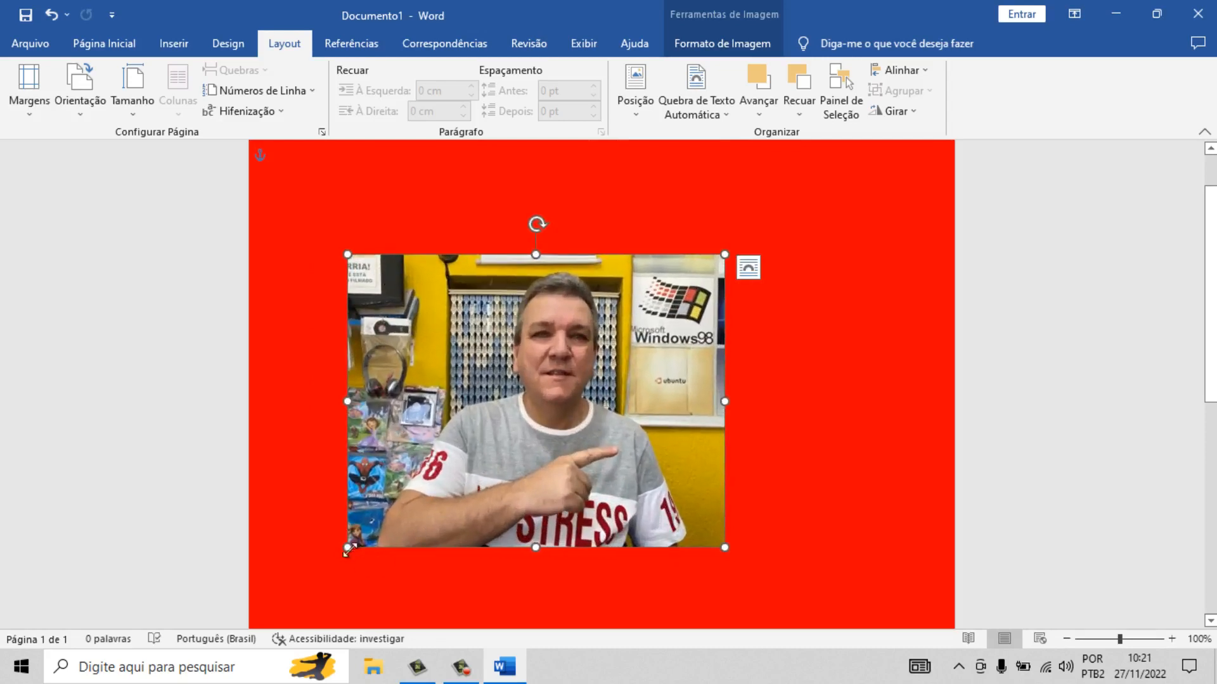
{"action": "left_click_drag", "start_coordinate": [347, 547], "coordinate": [404, 505]}
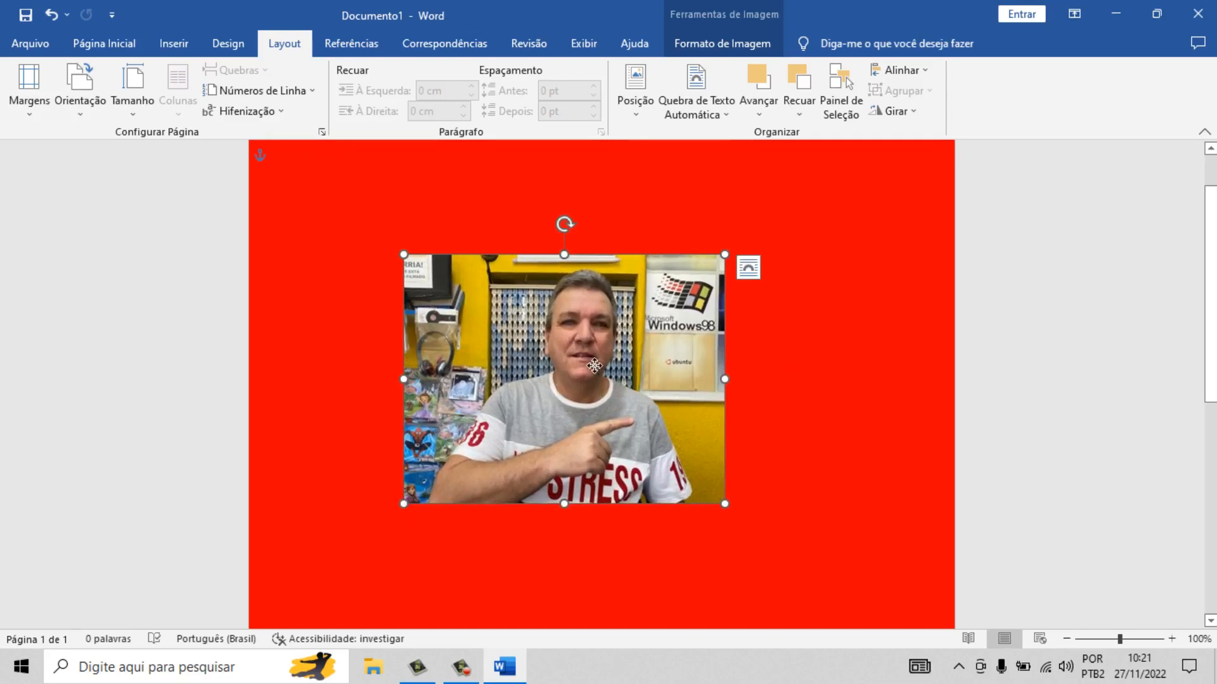
{"action": "left_click_drag", "start_coordinate": [621, 387], "coordinate": [651, 378]}
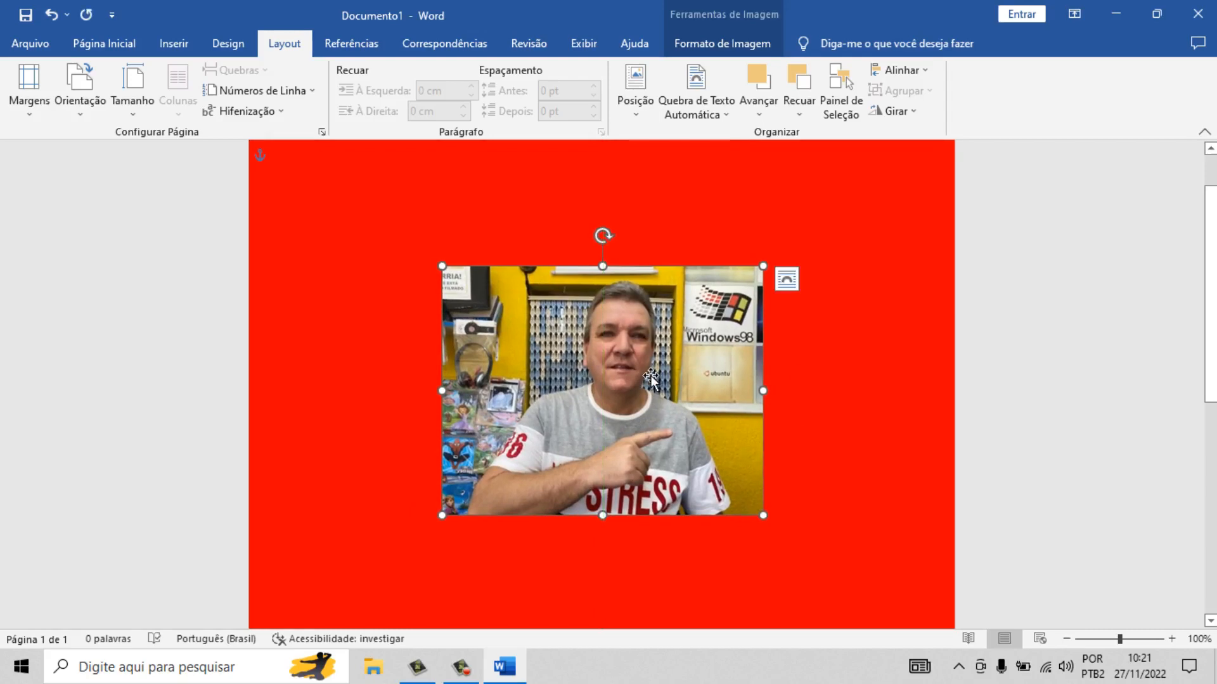